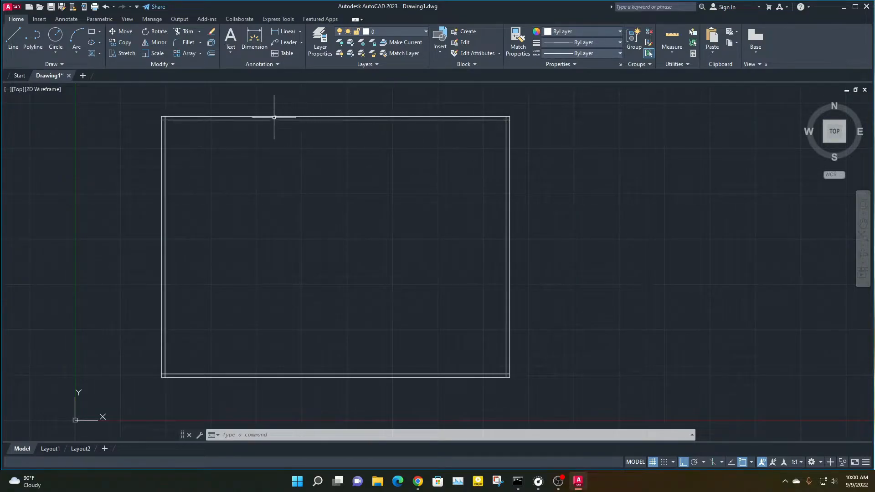
Examine the overlapping inner and outer wall lines along the top side and corners of the double rectangle
scroll(201, 173, down, 1)
mouse_move(183, 189)
middle_down()
mouse_move(201, 253)
mouse_move(203, 226)
mouse_move(104, 181)
mouse_move(236, 267)
middle_up()
scroll(182, 200, up, 2)
scroll(181, 205, up, 2)
scroll(170, 202, up, 2)
scroll(163, 198, up, 2)
scroll(165, 204, down, 2)
scroll(103, 181, up, 2)
scroll(225, 251, up, 2)
scroll(213, 232, down, 3)
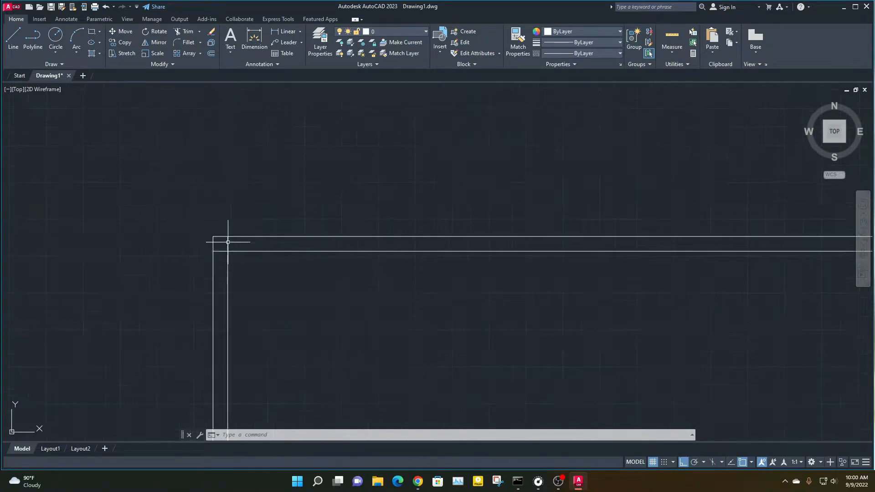
middle_drag(596, 365, 308, 279)
middle_drag(716, 256, 191, 215)
scroll(459, 166, up, 3)
scroll(346, 203, down, 3)
middle_drag(248, 255, 551, 324)
middle_drag(169, 269, 670, 268)
Trim the overhanging ends of the inner lines at the top-left corner of the double rectangle
scroll(140, 246, up, 3)
scroll(237, 287, up, 1)
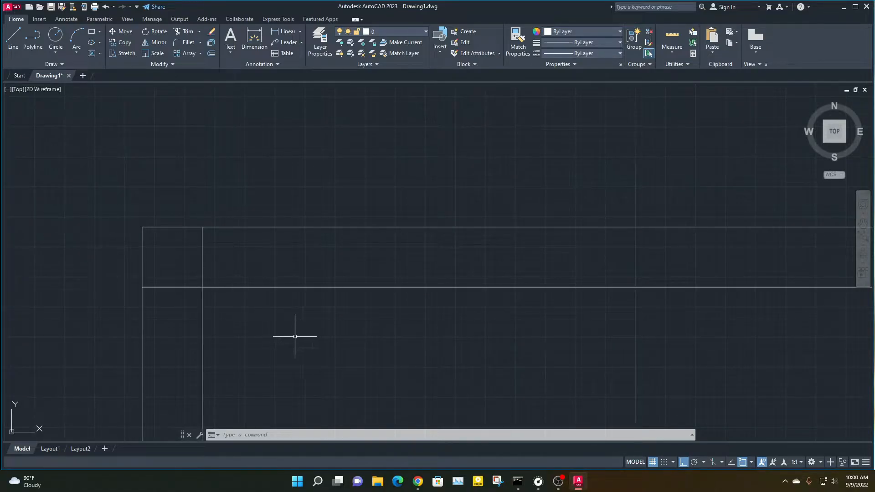
click(183, 31)
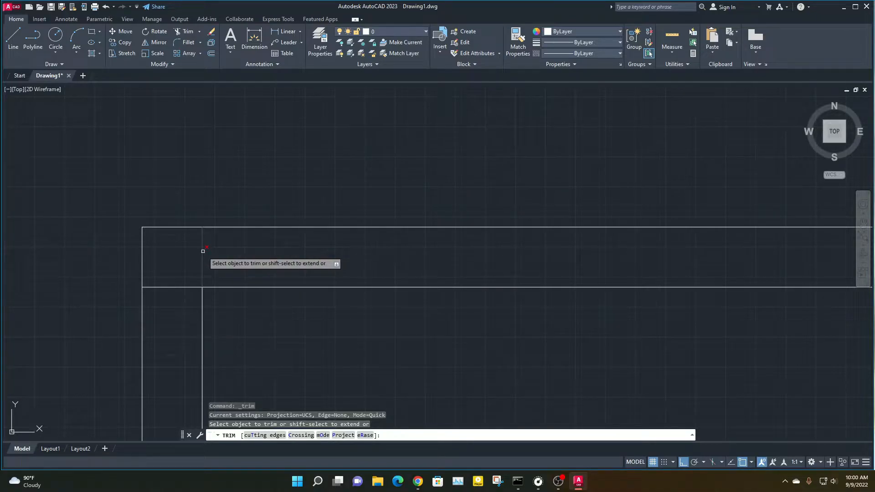
click(203, 251)
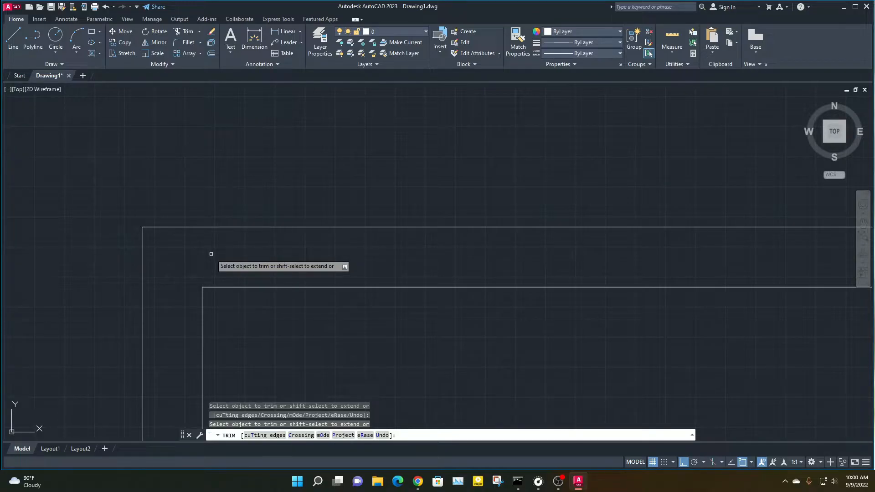
key(Escape)
key(Escape)
key(Escape)
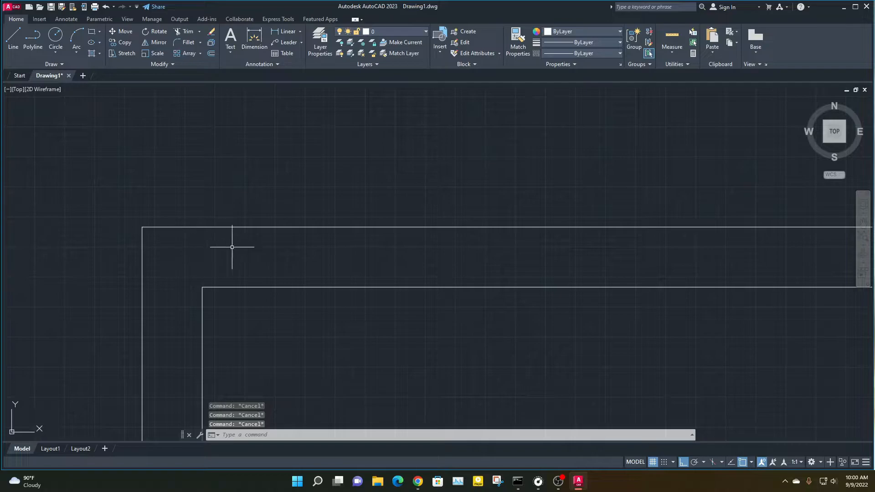
Trim the overhanging ends of the inner lines at the top-right corner of the double rectangle
scroll(274, 249, down, 3)
middle_drag(561, 279, 273, 236)
middle_drag(570, 276, 337, 258)
scroll(341, 259, down, 2)
scroll(438, 283, down, 2)
middle_drag(484, 286, 201, 260)
middle_drag(346, 285, 212, 288)
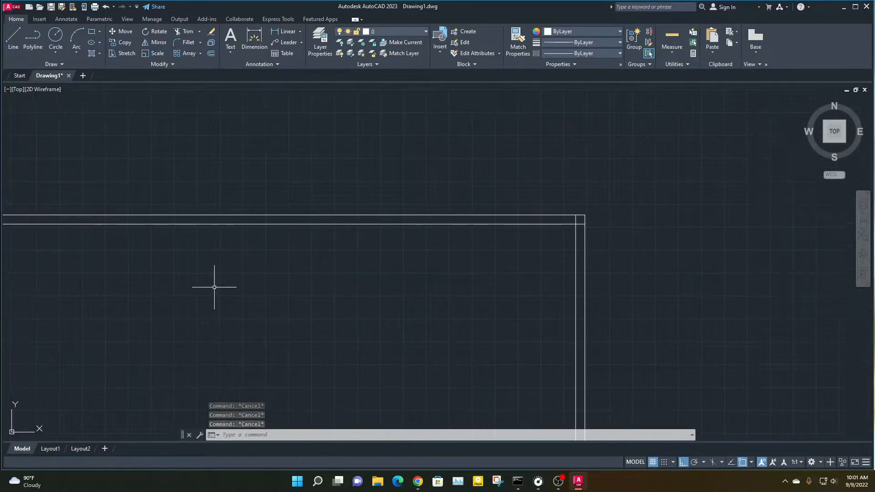
middle_drag(557, 229, 401, 256)
scroll(428, 252, up, 3)
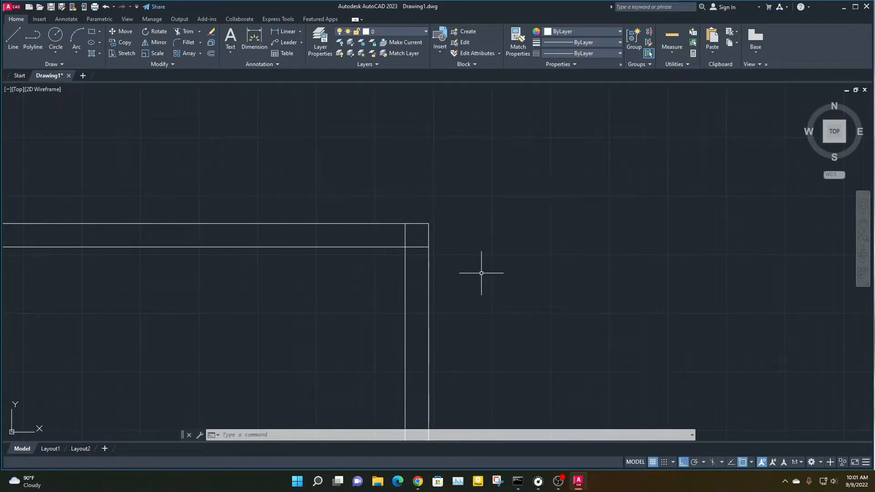
text(TR)
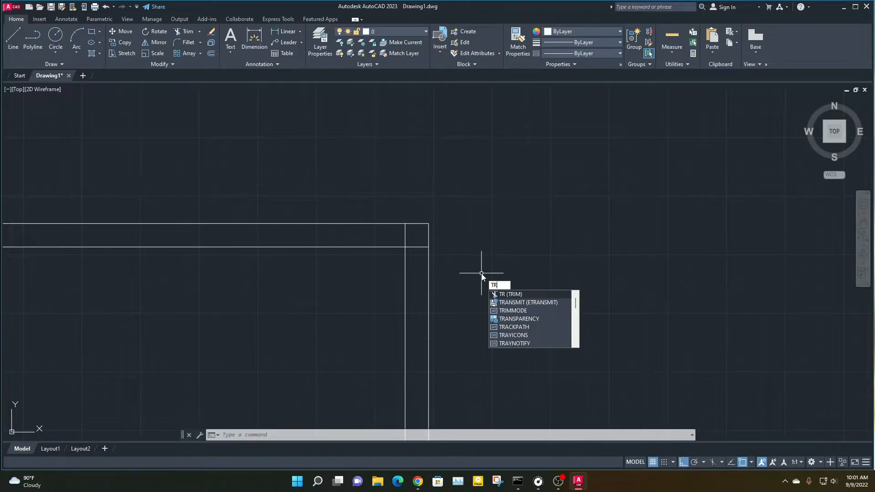
key(Return)
key(Return)
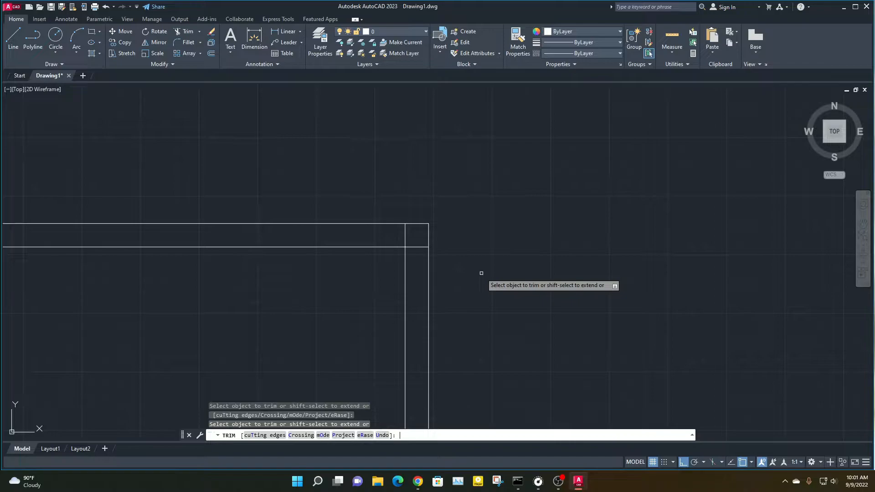
click(416, 252)
click(414, 232)
key(Return)
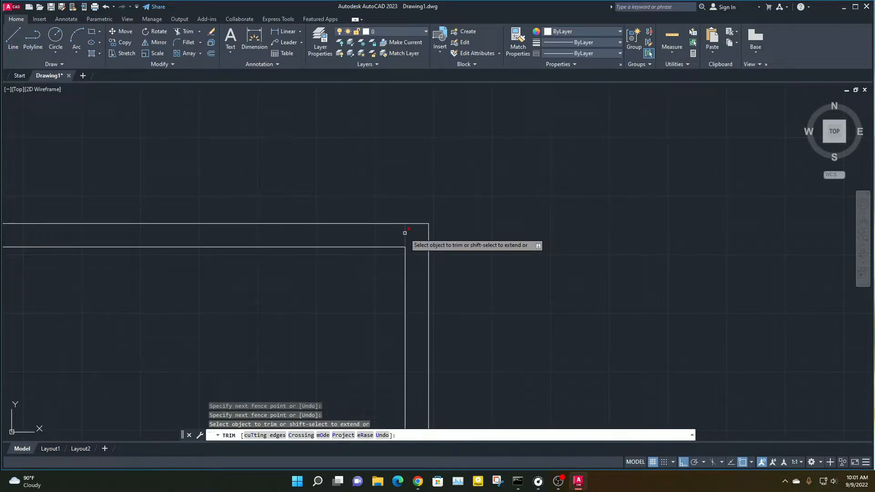
click(404, 233)
scroll(402, 319, down, 2)
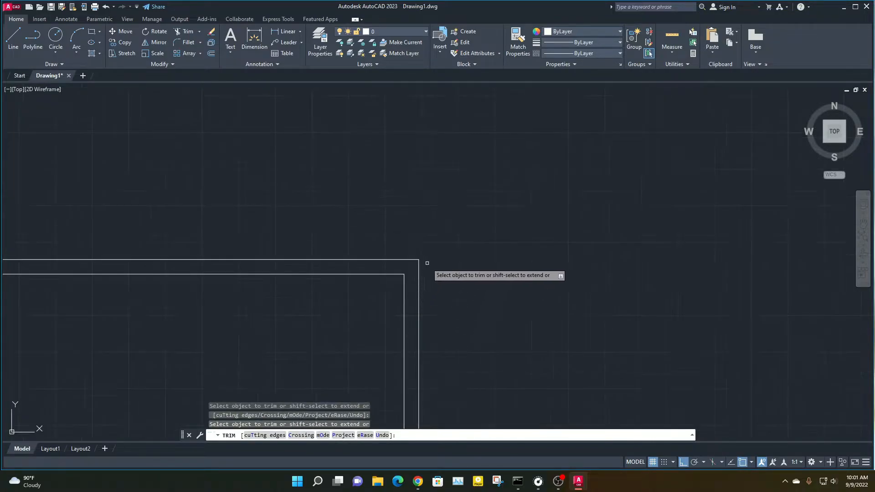
Trim the overhanging ends of the inner lines at the bottom-right corner of the double rectangle
scroll(451, 416, down, 3)
middle_drag(451, 415, 491, 220)
right_click(491, 221)
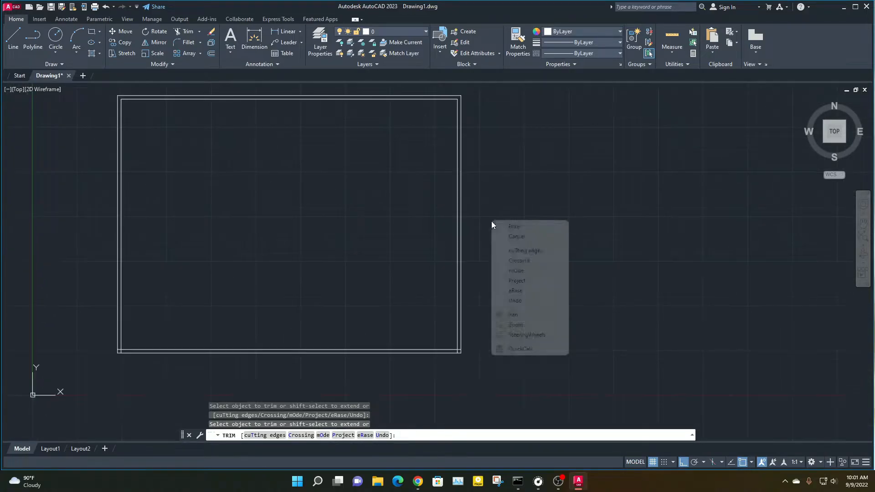
click(470, 352)
scroll(468, 352, up, 4)
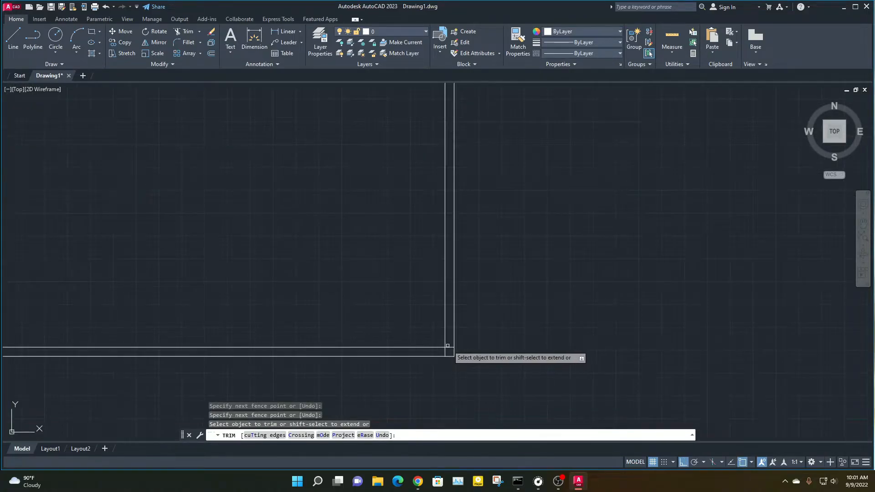
click(449, 346)
click(443, 351)
Trim the overhanging ends of the inner lines at the bottom-left corner and end the Trim command
scroll(293, 349, down, 2)
scroll(271, 349, down, 3)
scroll(289, 378, up, 4)
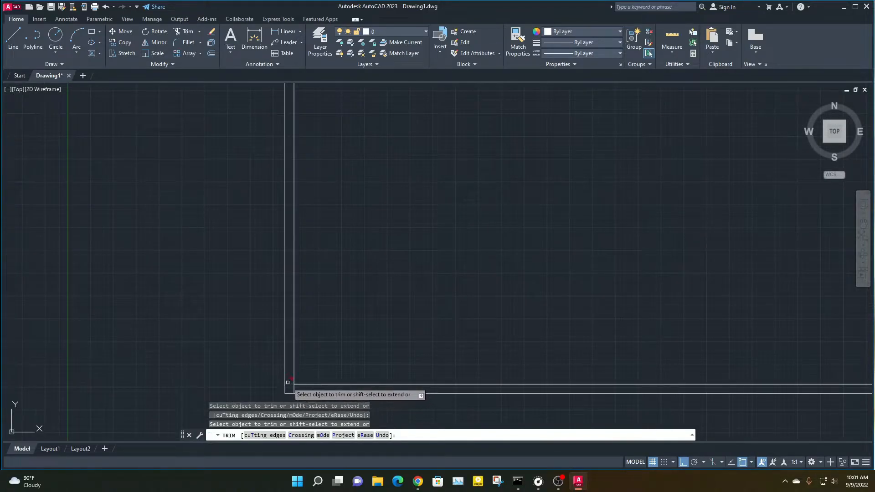
click(287, 382)
click(294, 390)
scroll(367, 339, down, 5)
scroll(369, 342, down, 2)
middle_drag(492, 313, 312, 322)
key(Escape)
key(Escape)
key(Escape)
Draw a single vertical line in the empty area to the right of the double rectangle
text(l)
key(Return)
click(392, 201)
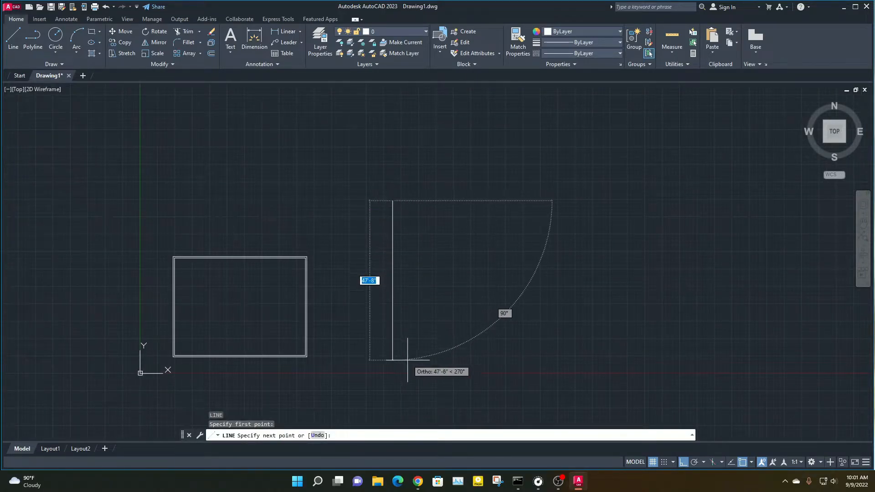
click(407, 351)
key(Escape)
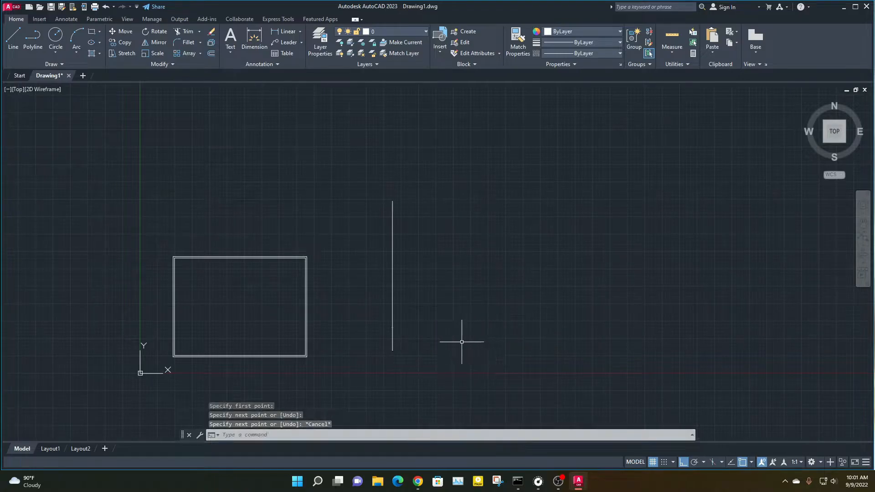
Try the Trim command on the standalone vertical line, and undo that trim
text(re)
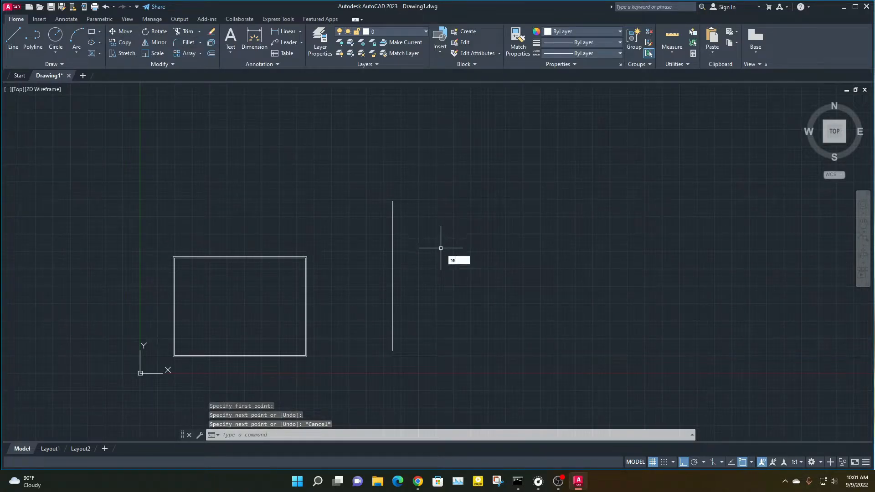
key(BackSpace)
text(tr)
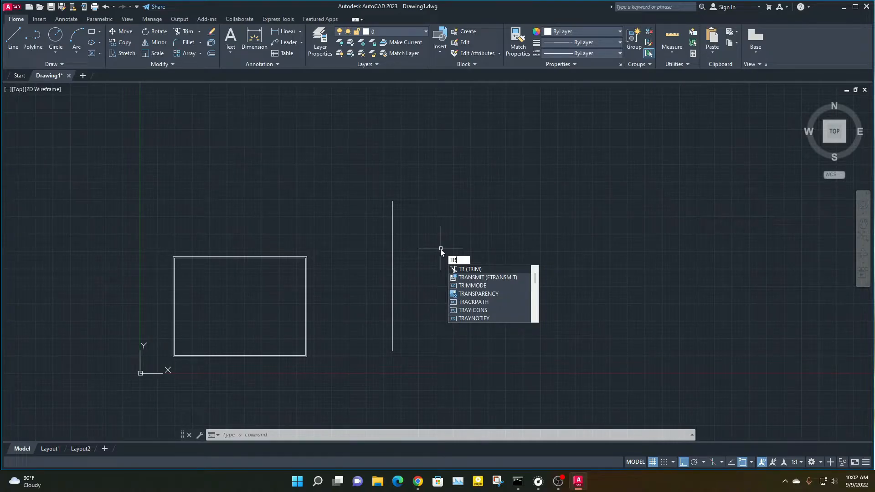
key(Return)
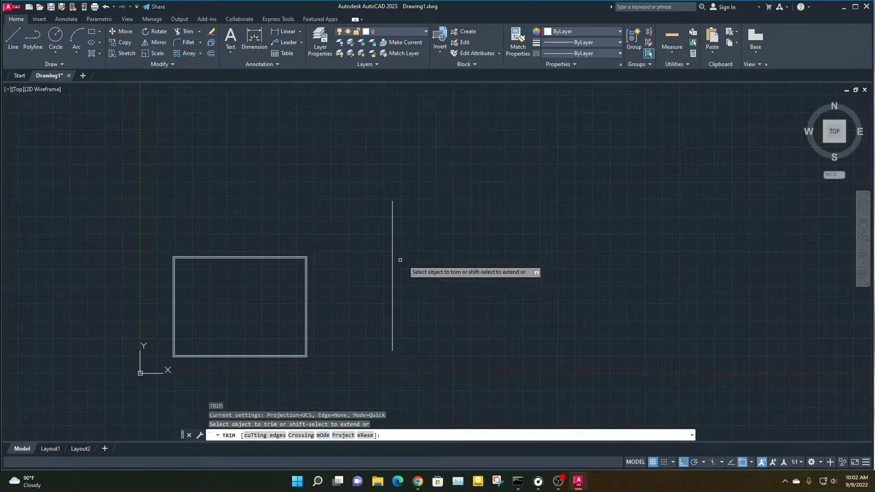
click(391, 248)
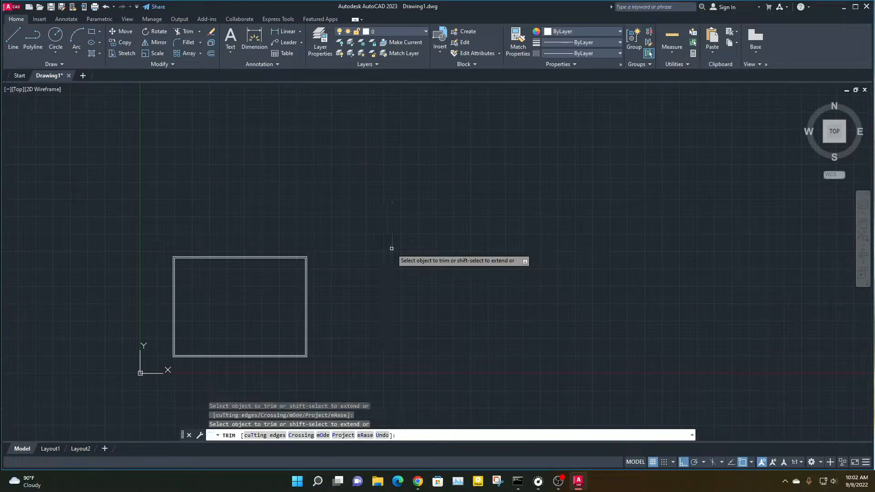
key(Escape)
key(ctrl+z)
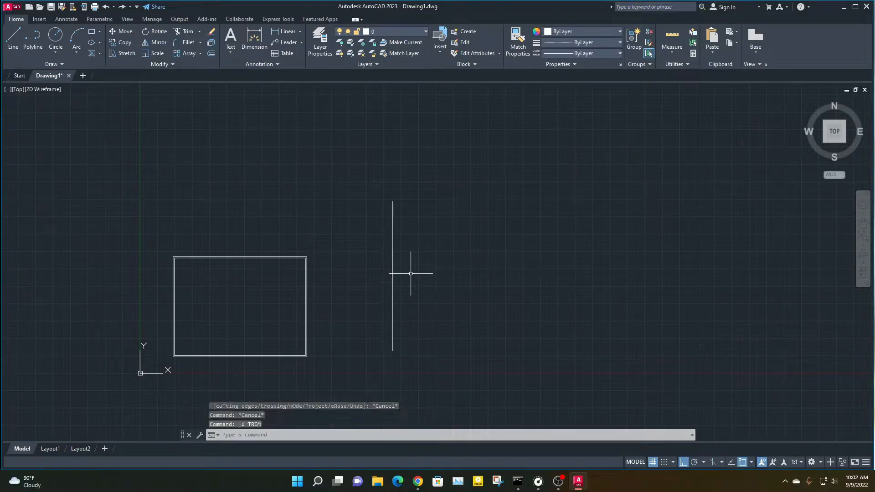
Draw four horizontal lines crossing the vertical line, the uppermost about 35 feet long
text(l)
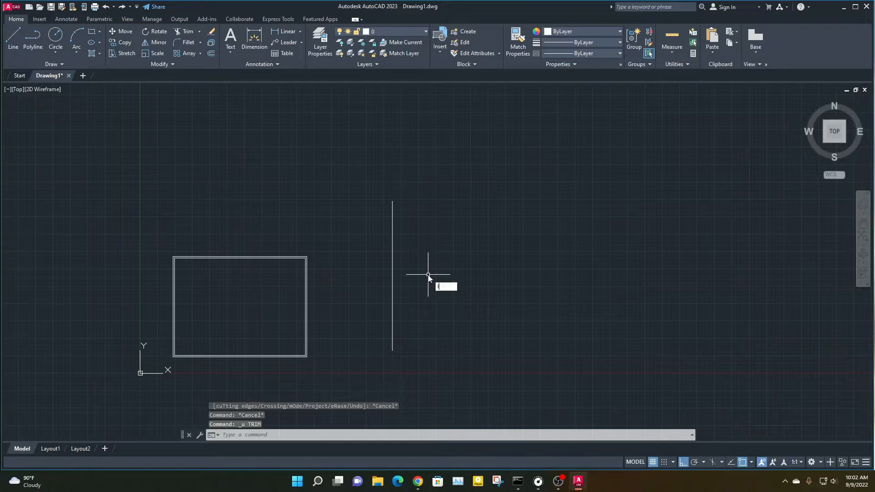
key(Return)
click(360, 222)
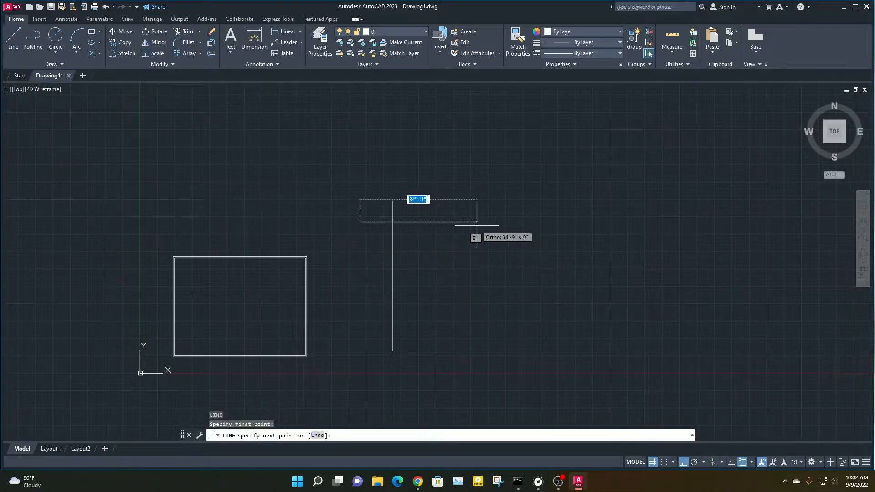
click(476, 222)
key(Return)
key(Return)
click(357, 283)
click(476, 282)
key(Return)
key(Return)
click(342, 313)
click(482, 313)
key(Return)
key(Return)
click(350, 332)
click(447, 332)
key(Escape)
key(Escape)
key(Escape)
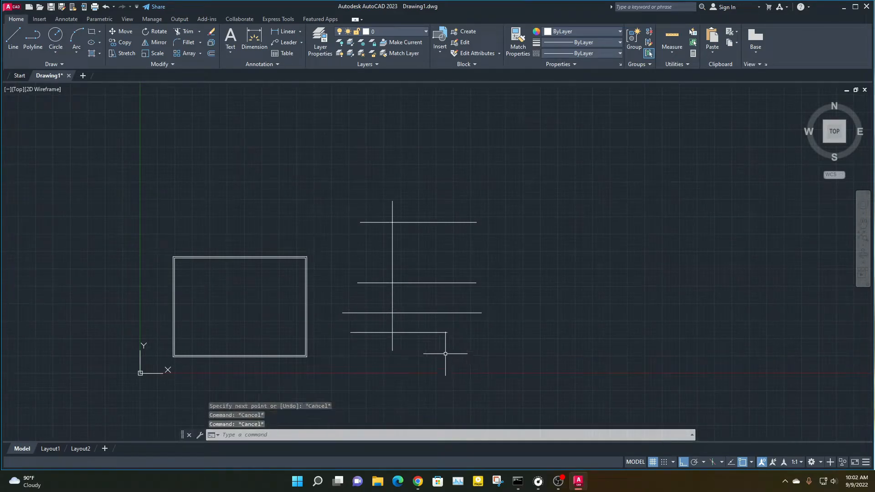
Trim the lowest horizontal line right of the vertical line and the third horizontal line left of it
text(tr)
key(Return)
scroll(397, 344, up, 2)
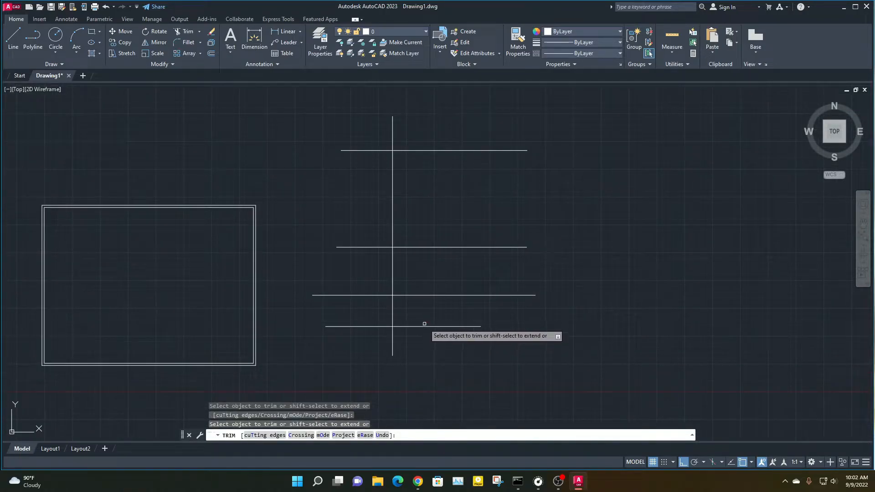
click(424, 326)
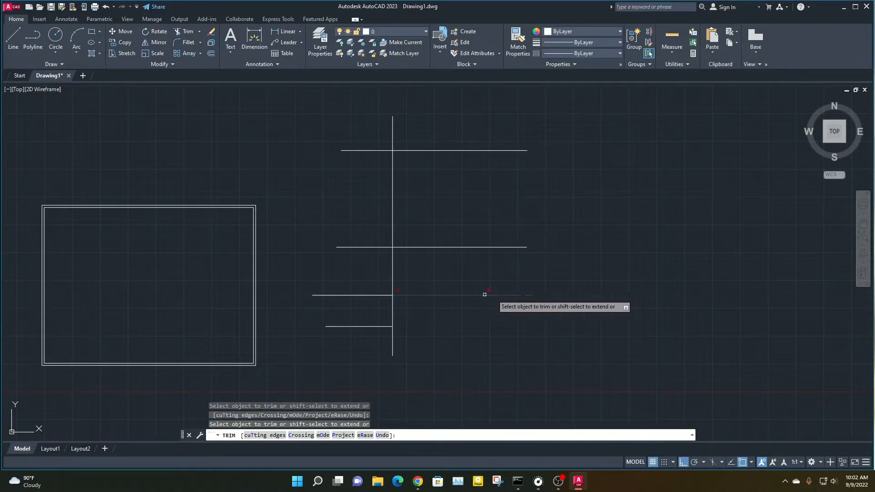
click(379, 303)
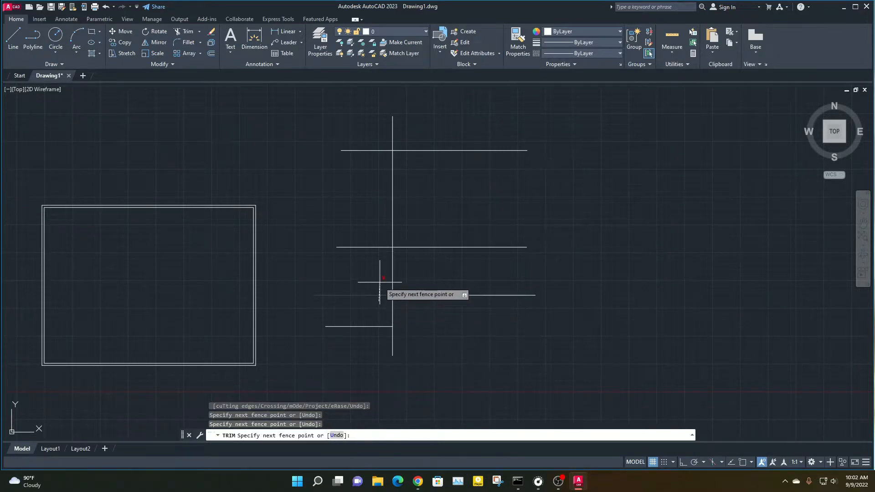
key(Return)
Trim the vertical segment between the second and third horizontal lines and the right part of the uppermost line
click(393, 260)
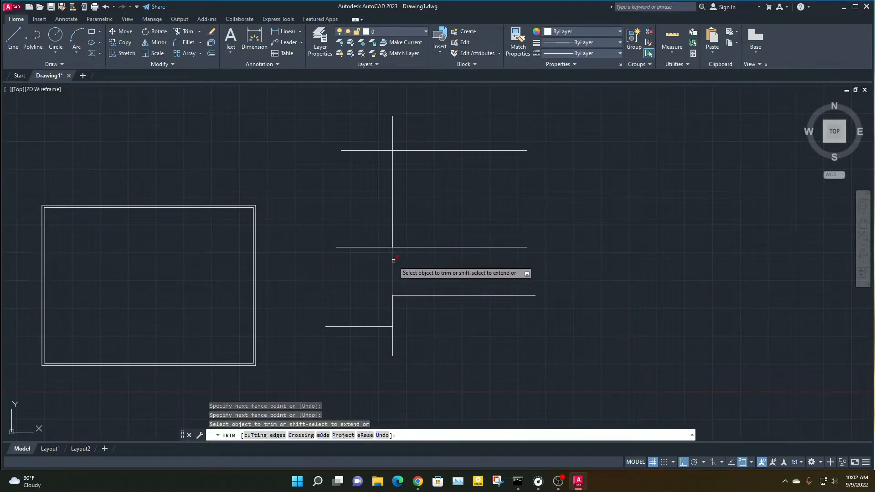
click(408, 264)
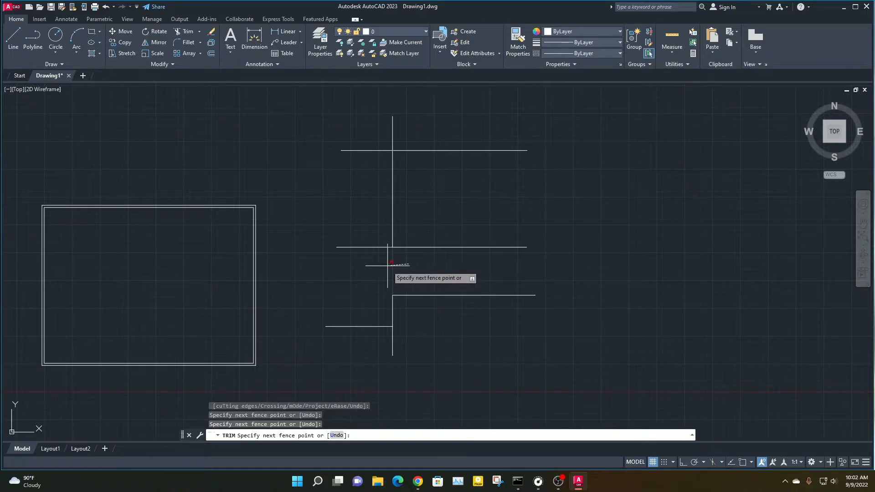
key(Return)
click(437, 163)
click(426, 123)
key(Return)
key(Escape)
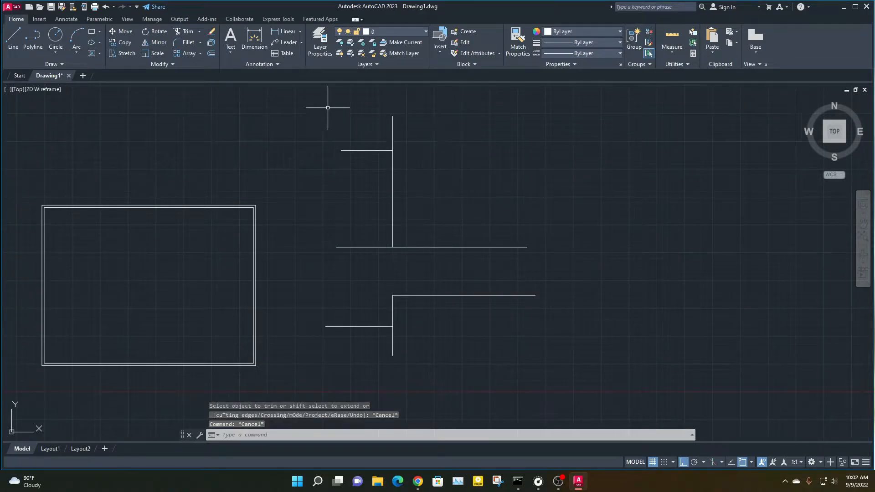
Delete all the practice lines to the right of the double rectangle
click(296, 109)
click(568, 390)
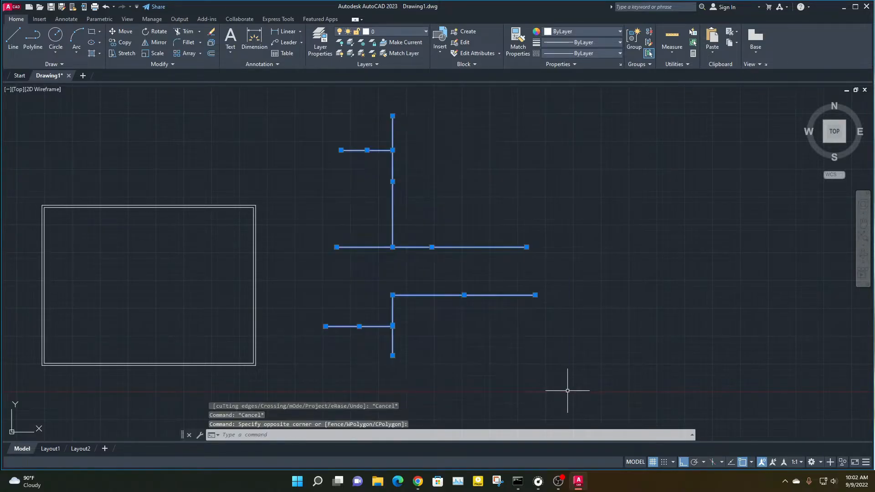
key(Delete)
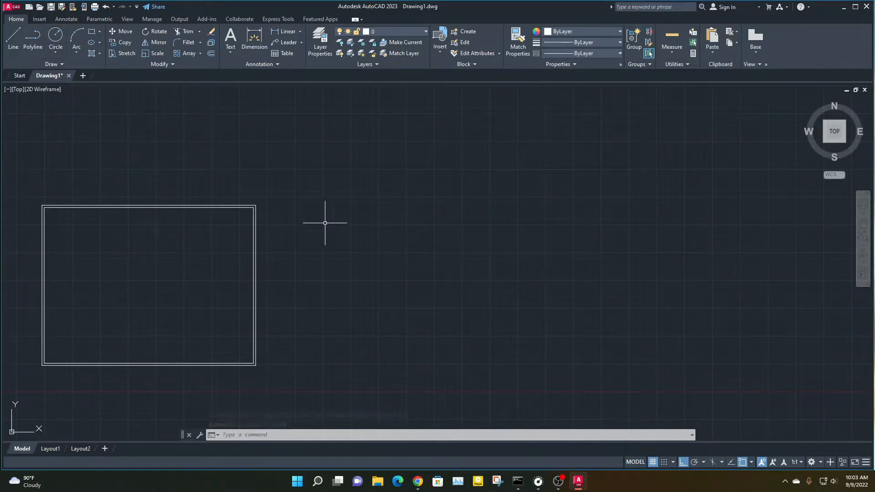
Draw three parallel vertical lines in the empty area to the right of the double rectangle
key(Return)
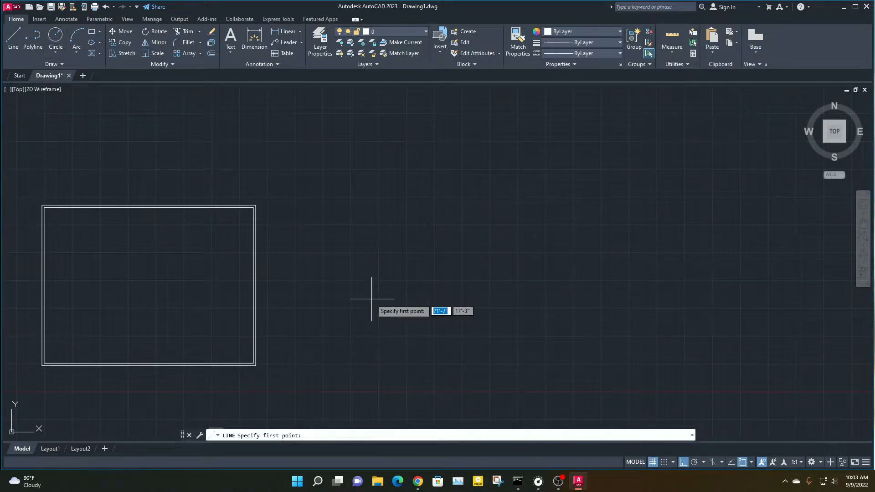
click(364, 158)
click(363, 326)
key(Return)
key(Return)
click(377, 158)
click(378, 326)
key(Return)
key(Return)
click(401, 159)
click(400, 304)
Draw two horizontal lines crossing the upper part of the three vertical lines
key(Return)
key(Return)
click(318, 187)
click(463, 186)
key(Return)
click(317, 218)
click(460, 218)
key(Return)
key(Return)
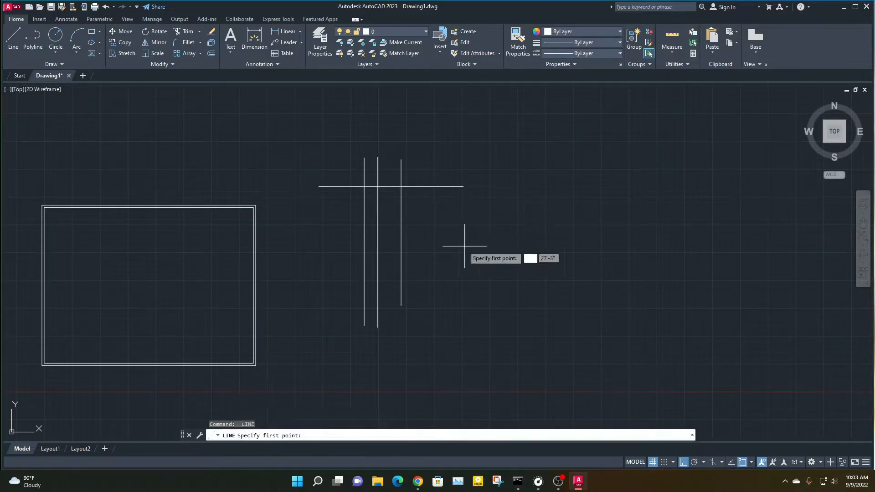
key(Escape)
key(Return)
click(312, 218)
click(463, 218)
Draw three more horizontal lines crossing the middle and lower parts of the three vertical lines
key(Return)
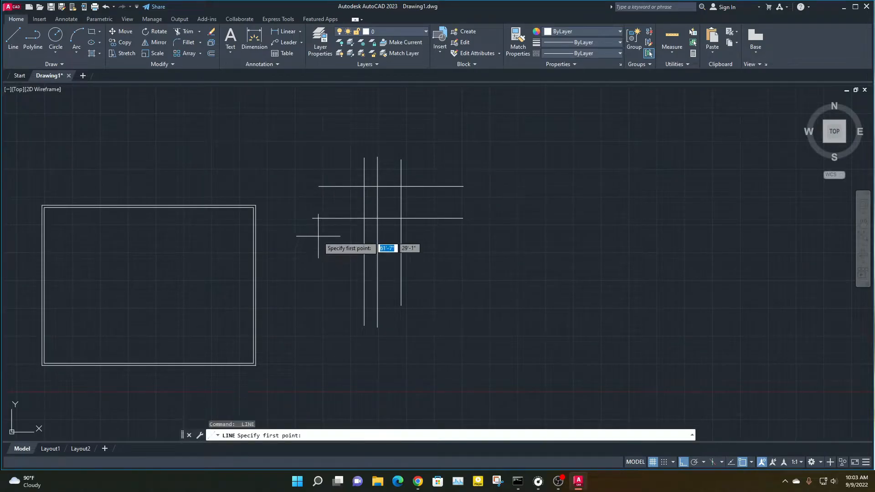
click(319, 248)
click(517, 248)
key(Return)
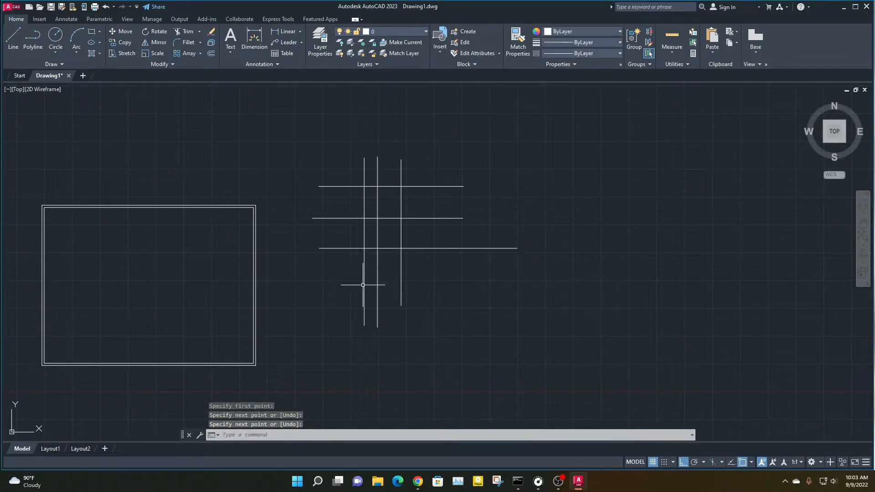
key(Return)
click(320, 280)
click(485, 279)
key(Return)
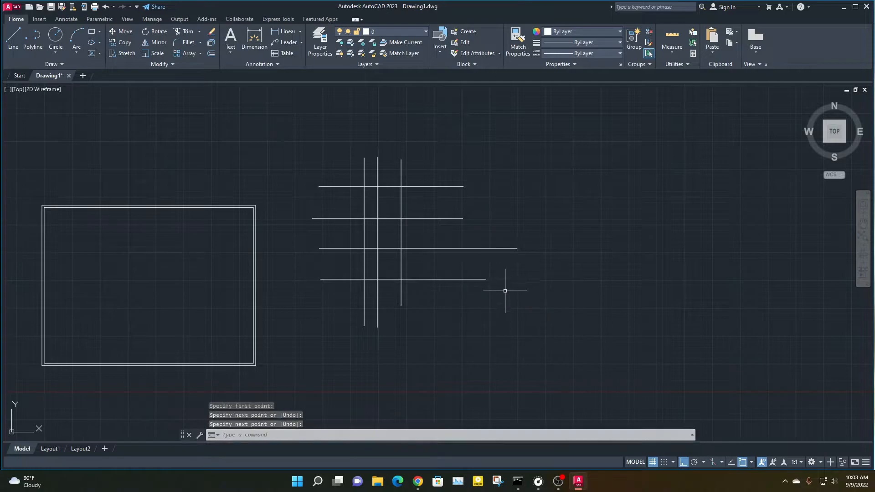
key(Return)
click(323, 298)
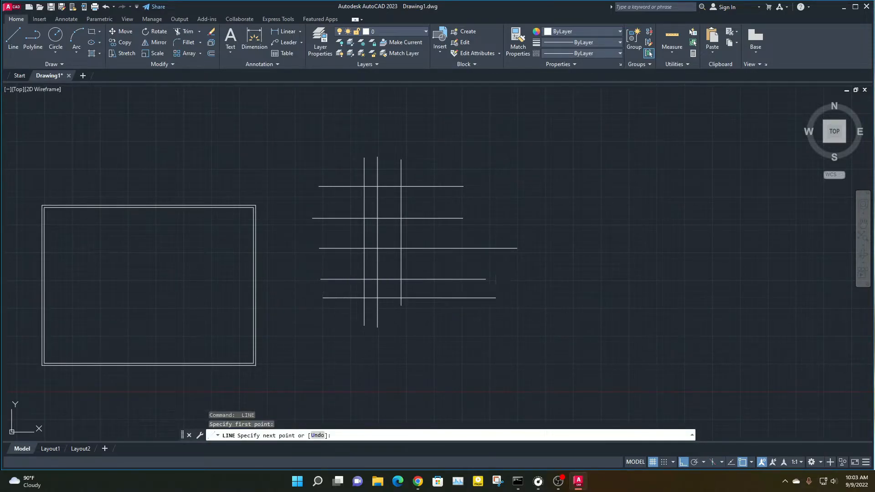
click(496, 300)
key(Escape)
key(Escape)
key(Escape)
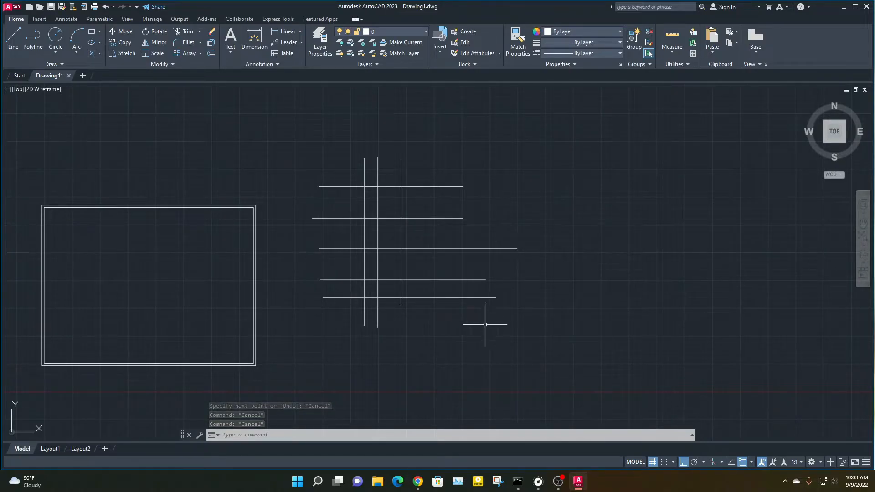
scroll(422, 279, up, 4)
scroll(413, 364, down, 3)
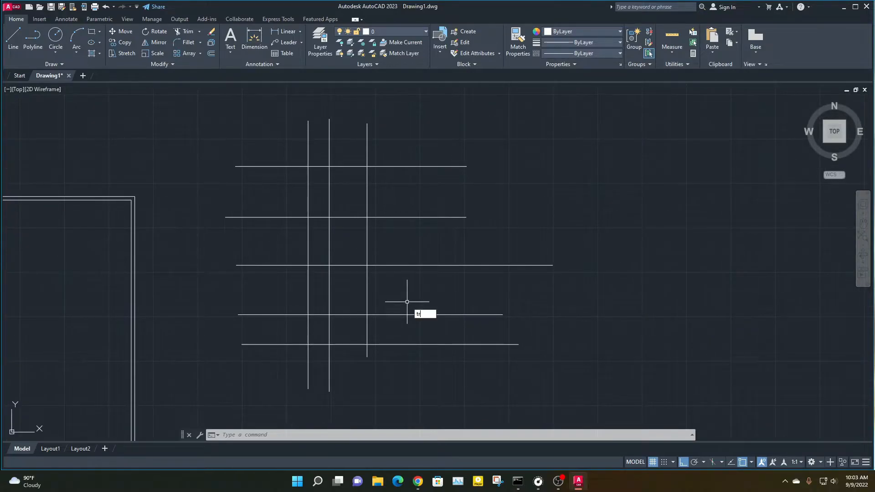
key(Return)
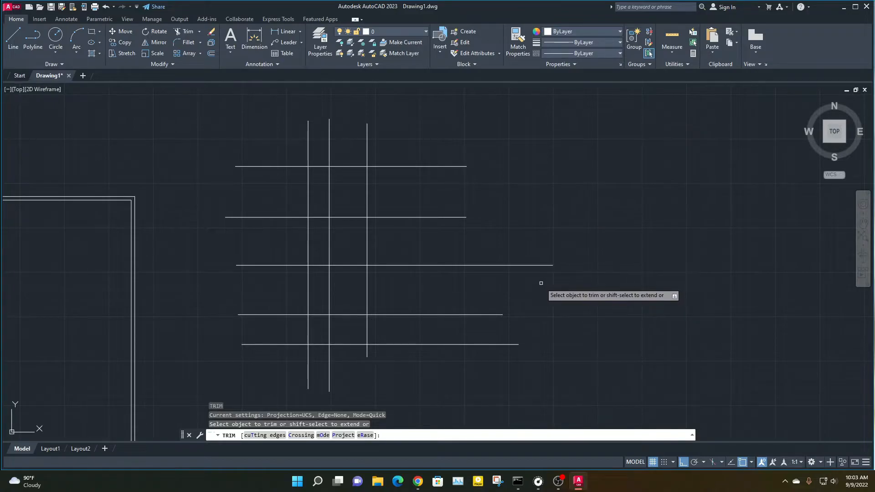
key(Escape)
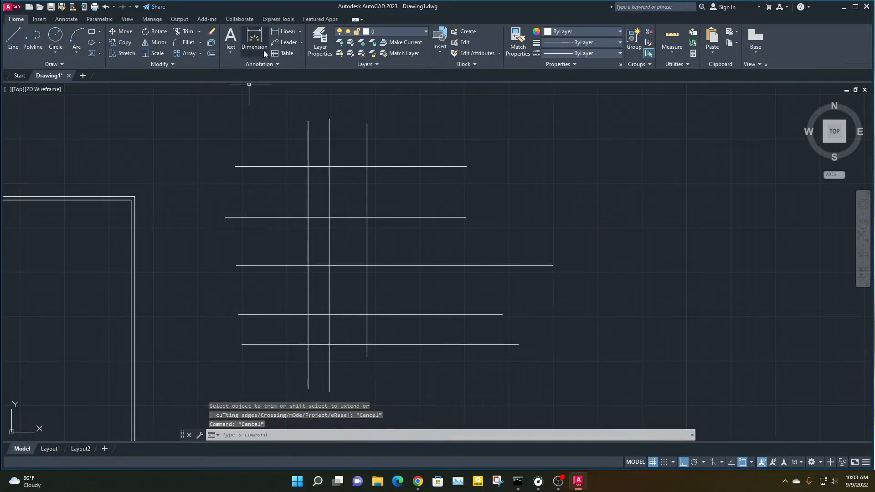
click(183, 33)
drag(512, 162, 513, 164)
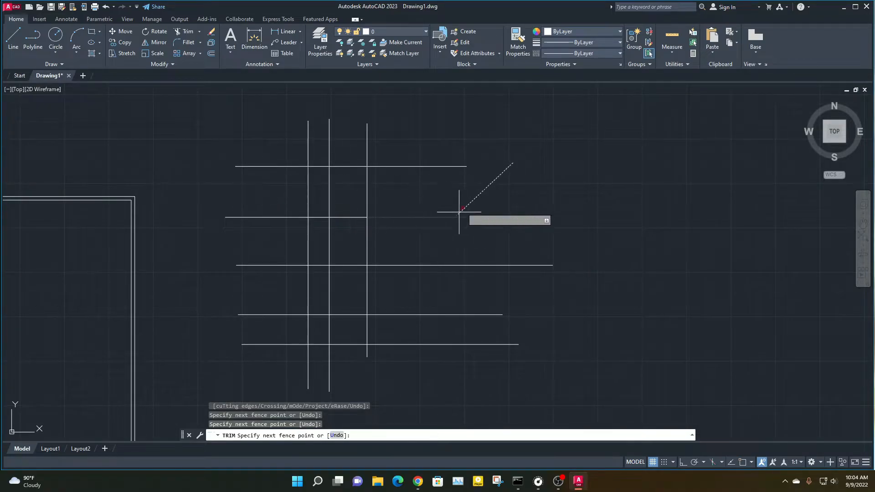
key(Escape)
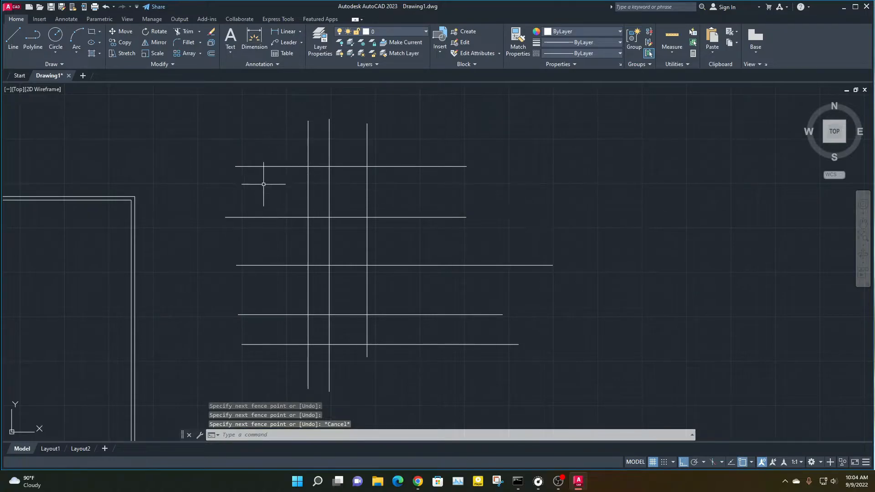
drag(518, 160, 521, 196)
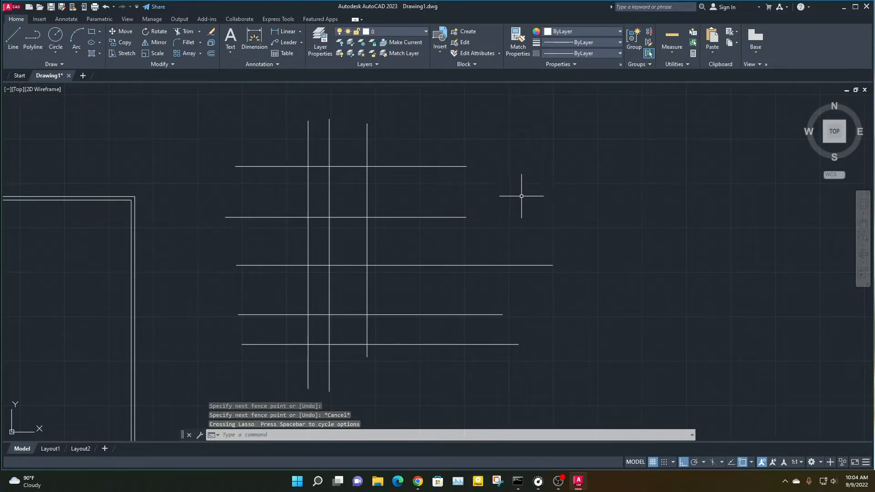
key(Escape)
key(Escape)
key(Escape)
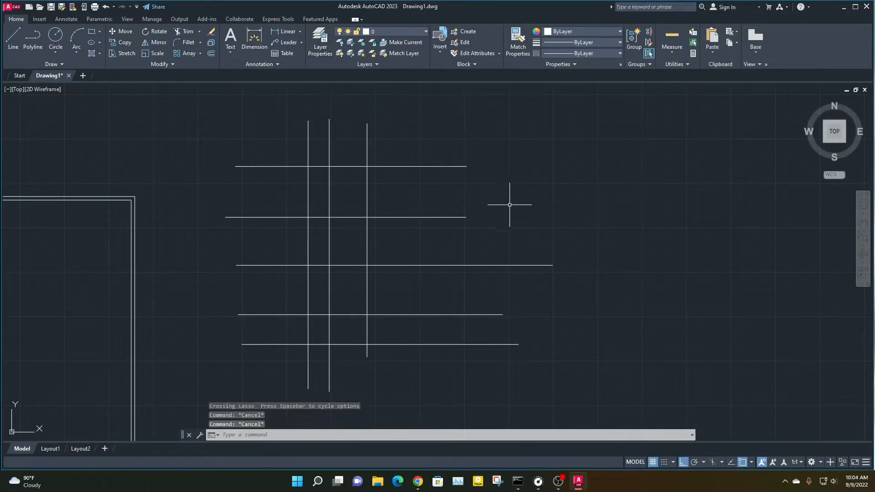
Trim the horizontal lines' right ends and several inner segments of the crossing practice lines with freehand fence strokes
click(177, 32)
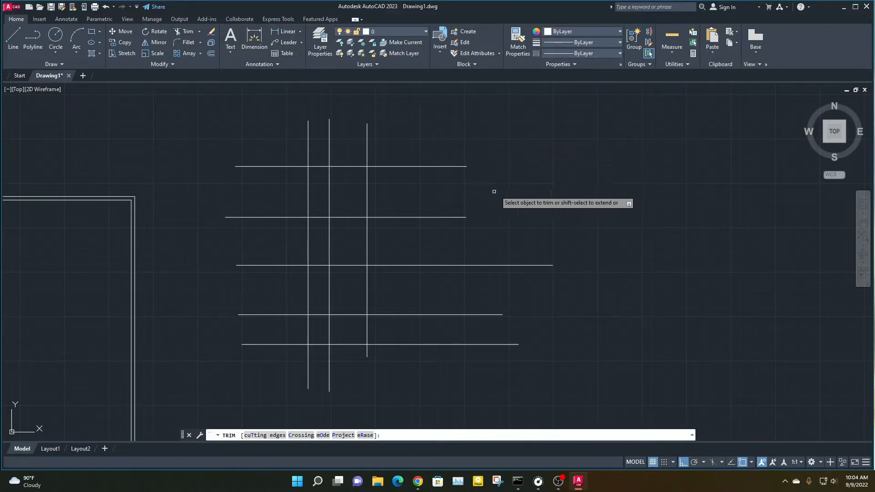
mouse_move(501, 164)
mouse_down()
mouse_move(518, 230)
mouse_move(566, 221)
mouse_move(620, 155)
mouse_move(697, 256)
mouse_move(674, 331)
mouse_move(673, 249)
mouse_move(734, 156)
mouse_move(570, 171)
mouse_move(670, 250)
mouse_move(605, 210)
mouse_move(616, 226)
mouse_up()
mouse_move(609, 277)
mouse_down()
mouse_move(747, 293)
mouse_move(670, 250)
mouse_move(724, 199)
mouse_move(631, 281)
mouse_move(688, 182)
mouse_move(578, 182)
mouse_move(551, 204)
mouse_move(510, 201)
mouse_move(587, 205)
mouse_move(570, 164)
mouse_move(578, 140)
mouse_move(519, 160)
mouse_up()
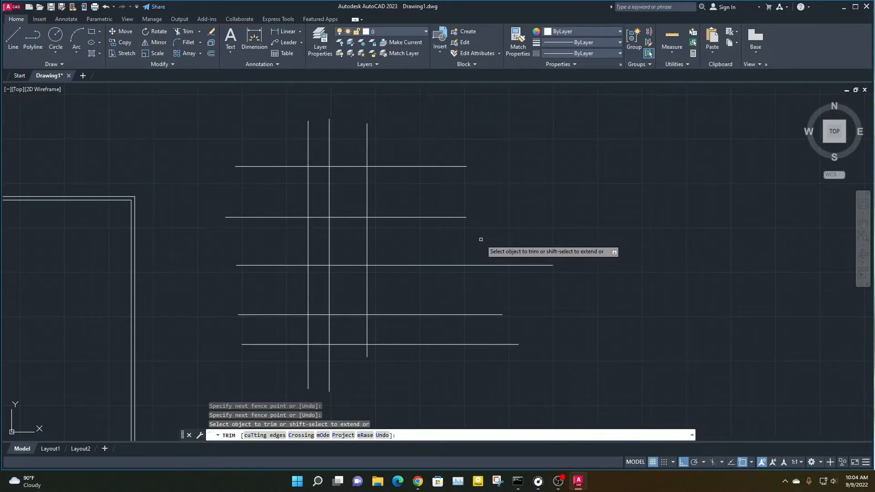
mouse_move(446, 243)
mouse_down()
mouse_move(469, 120)
mouse_move(542, 386)
mouse_move(514, 237)
mouse_move(696, 219)
mouse_move(448, 170)
mouse_move(377, 174)
mouse_move(346, 245)
mouse_move(321, 241)
mouse_move(314, 281)
mouse_up()
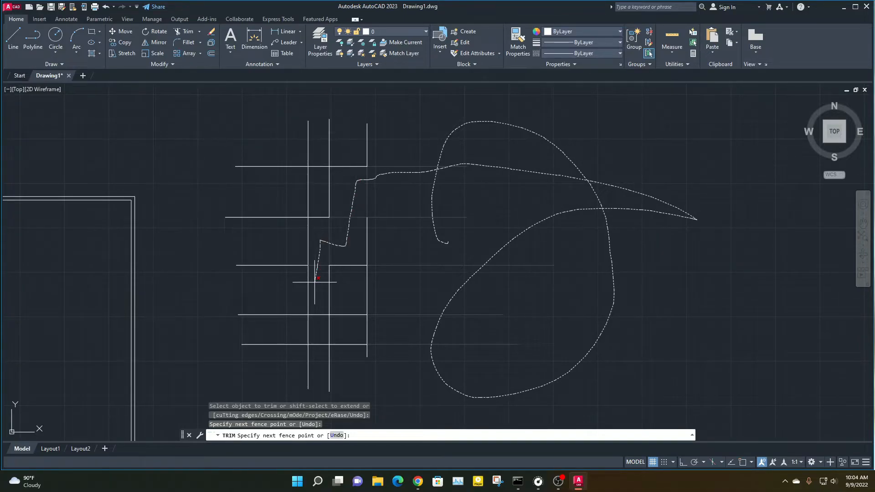
mouse_move(340, 288)
mouse_down()
mouse_move(346, 322)
mouse_move(325, 350)
mouse_move(292, 360)
mouse_move(209, 346)
mouse_move(242, 281)
mouse_up()
mouse_move(278, 252)
mouse_down()
mouse_move(276, 241)
mouse_move(196, 199)
mouse_move(250, 173)
mouse_move(288, 104)
mouse_move(335, 113)
mouse_move(320, 148)
mouse_move(342, 162)
mouse_move(371, 134)
mouse_move(391, 149)
mouse_move(383, 169)
mouse_move(539, 234)
mouse_up()
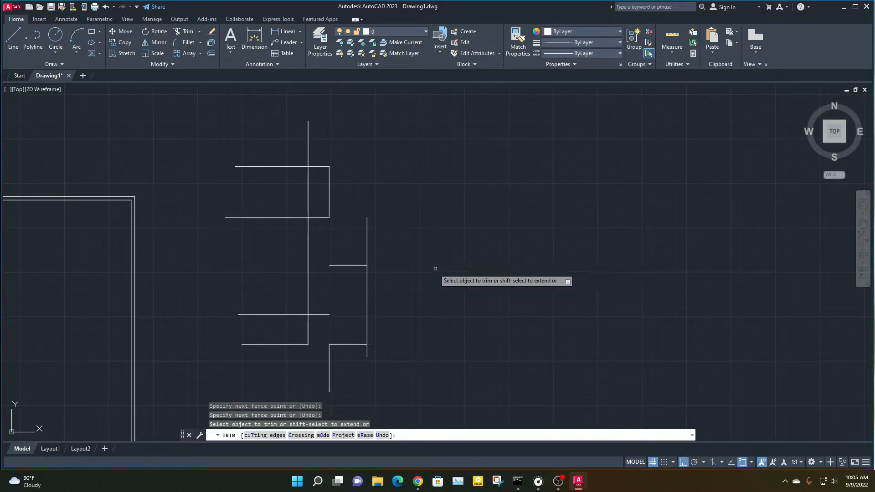
key(Escape)
key(Escape)
Delete all the remaining practice lines beside the double rectangle
click(428, 394)
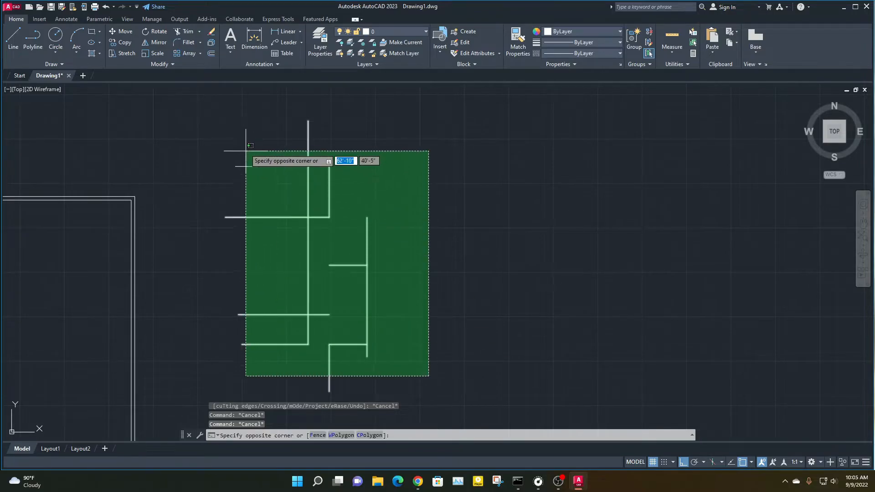
click(239, 127)
key(Delete)
scroll(339, 269, down, 4)
middle_drag(355, 267, 486, 211)
scroll(251, 189, up, 6)
middle_drag(415, 201, 267, 182)
scroll(357, 225, down, 3)
middle_drag(357, 225, 257, 162)
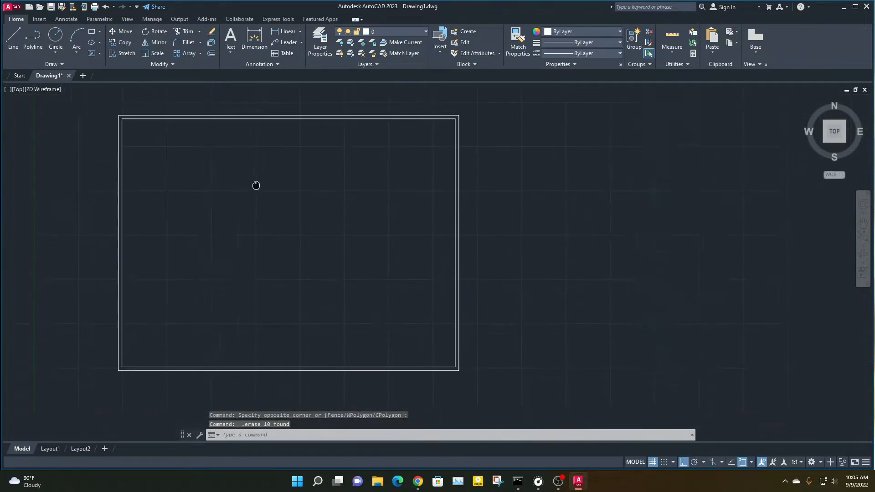
middle_drag(228, 209, 280, 213)
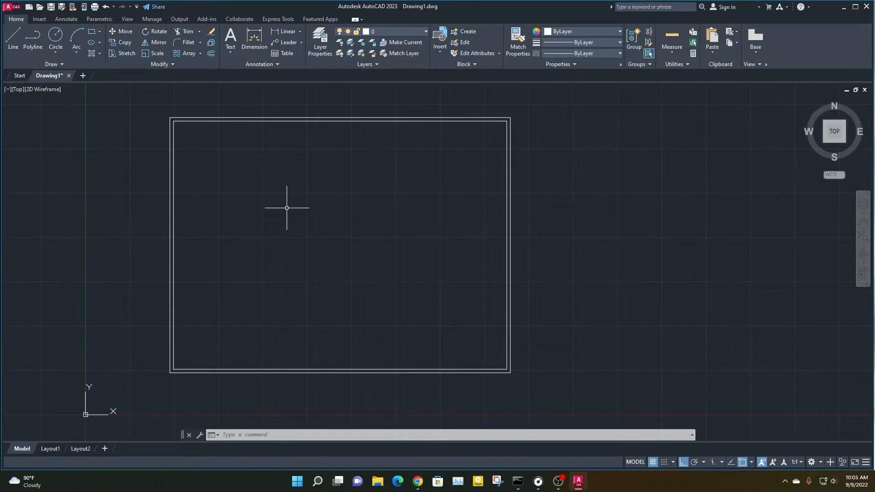
middle_drag(312, 297, 467, 260)
scroll(325, 311, up, 3)
middle_drag(627, 299, 382, 361)
scroll(501, 401, down, 3)
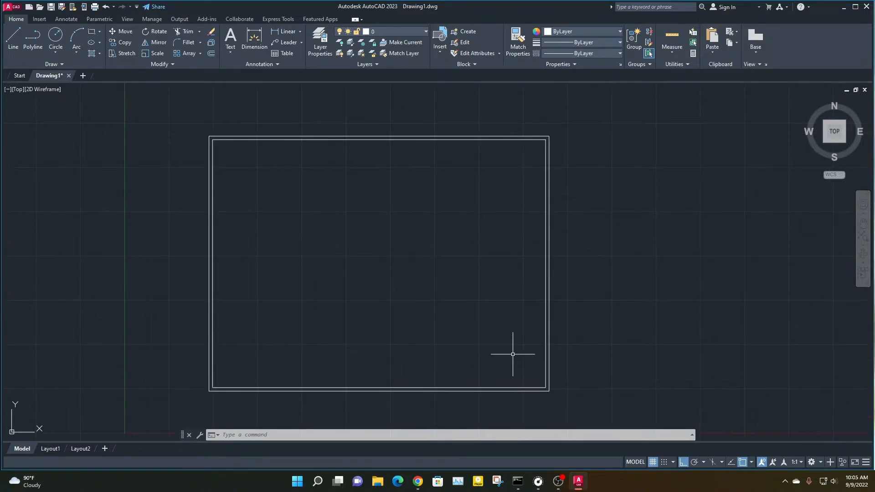
mouse_move(294, 357)
middle_down()
mouse_move(316, 330)
mouse_move(197, 346)
middle_up()
scroll(241, 359, up, 3)
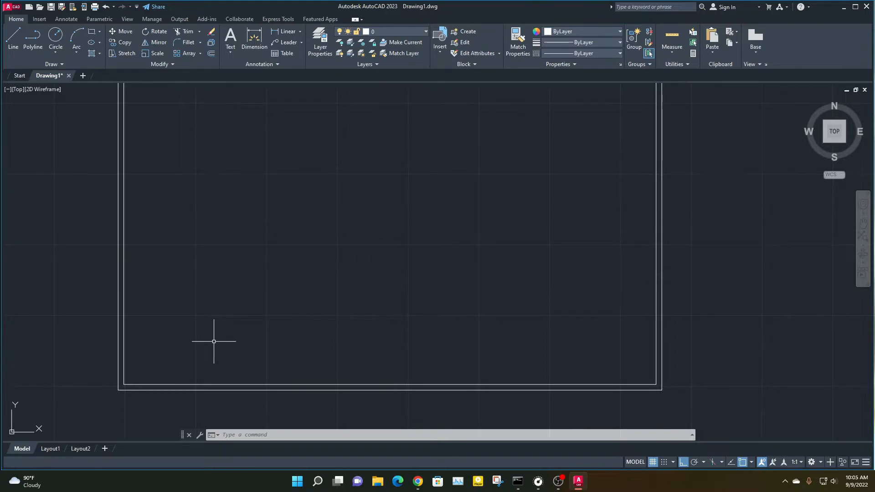
scroll(380, 302, down, 2)
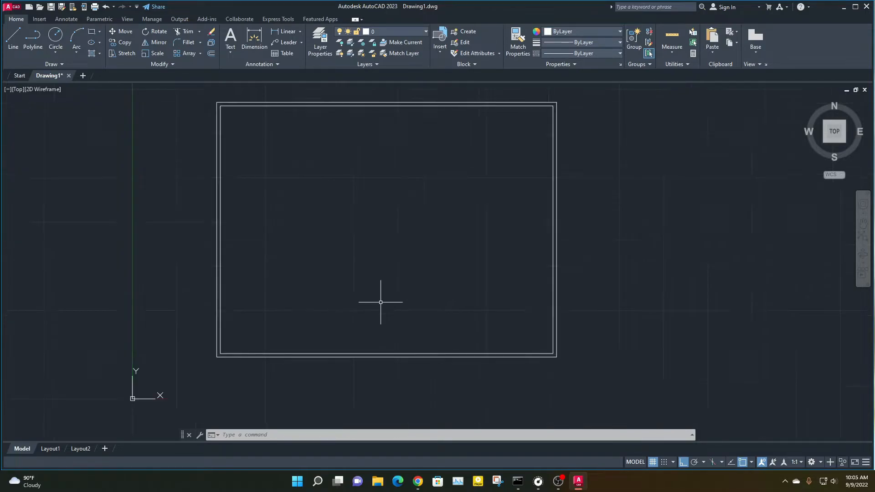
middle_drag(402, 293, 374, 327)
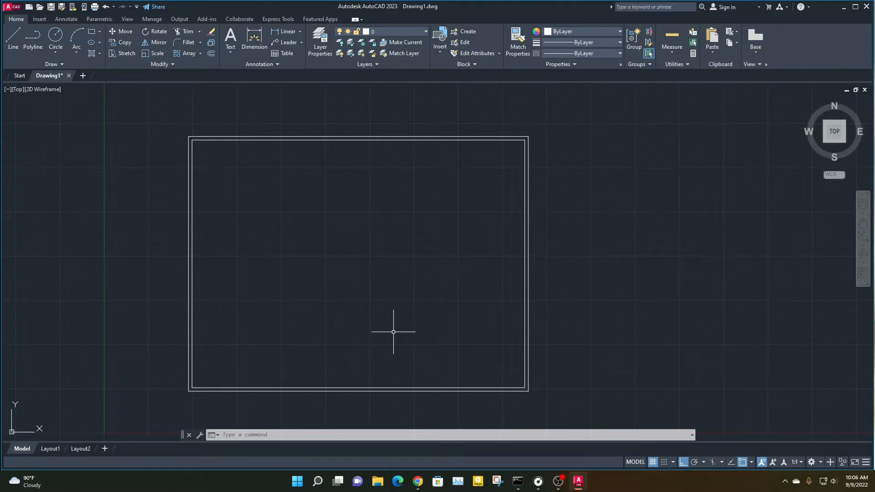
middle_drag(218, 378, 206, 309)
middle_drag(331, 288, 330, 354)
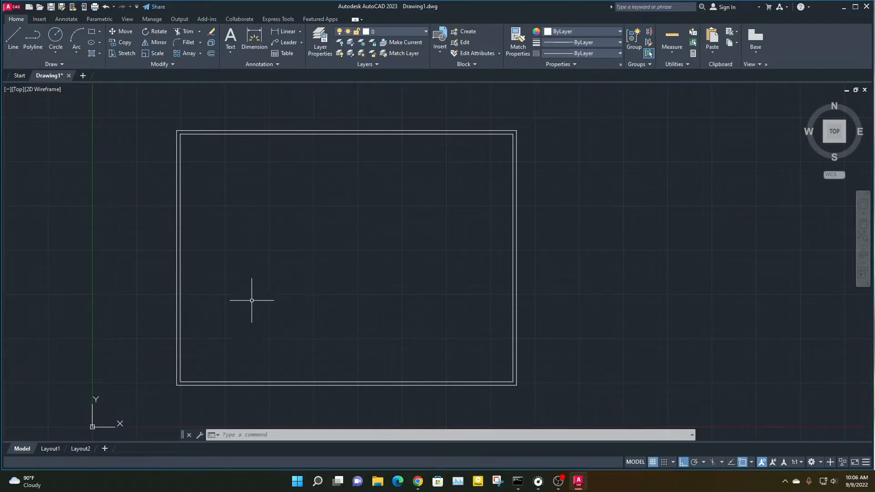
middle_drag(209, 344, 198, 307)
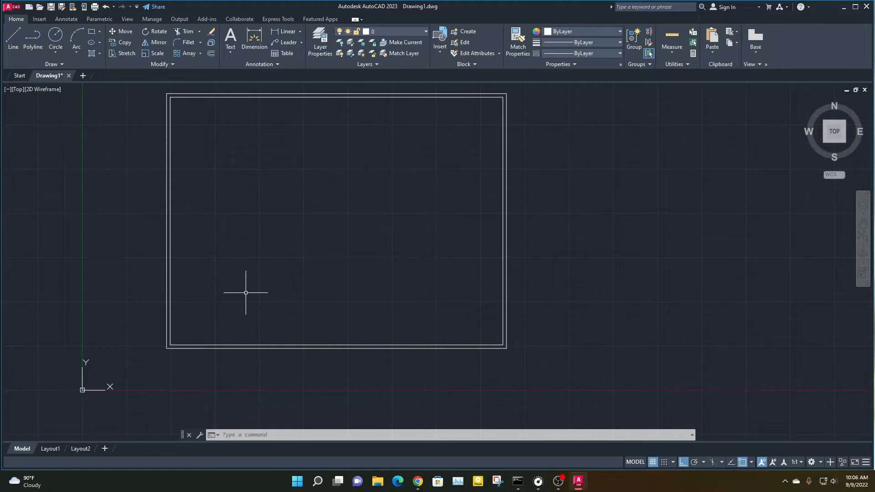
middle_drag(246, 279, 253, 313)
Draw a line 15'9 upward from the inner lower-left corner of the double rectangle
scroll(161, 399, up, 4)
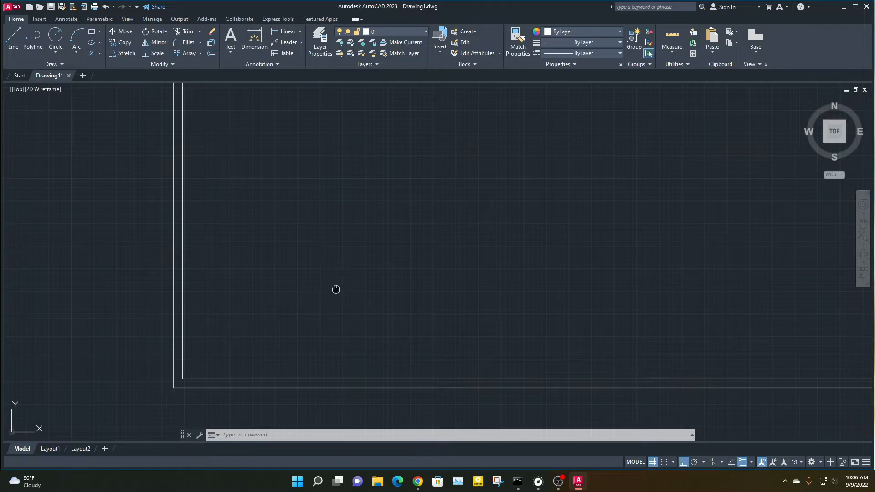
middle_drag(336, 288, 323, 303)
text(l)
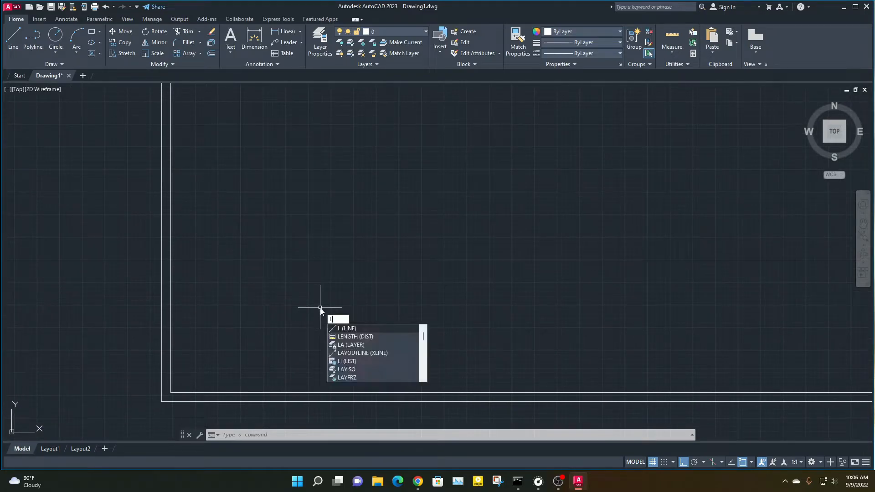
key(Return)
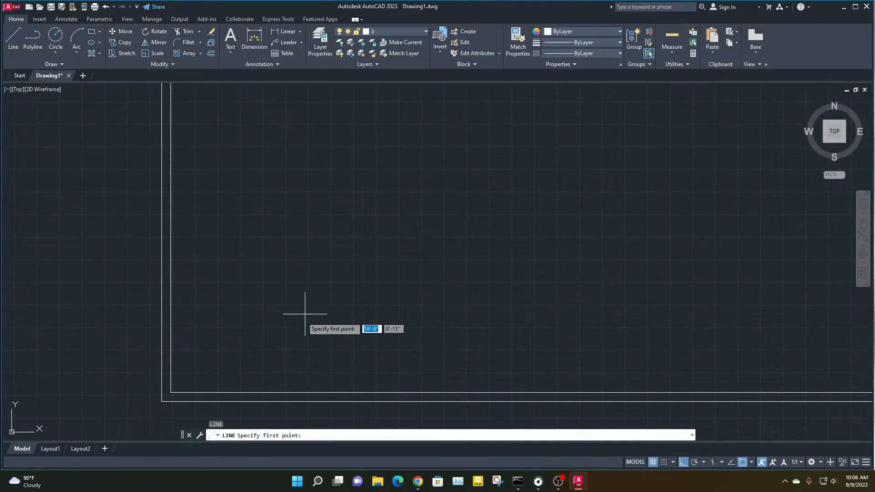
click(170, 392)
scroll(263, 146, down, 3)
scroll(198, 280, up, 1)
scroll(199, 280, up, 2)
middle_drag(304, 134, 264, 211)
scroll(268, 159, down, 2)
middle_drag(268, 160, 239, 218)
text(15)
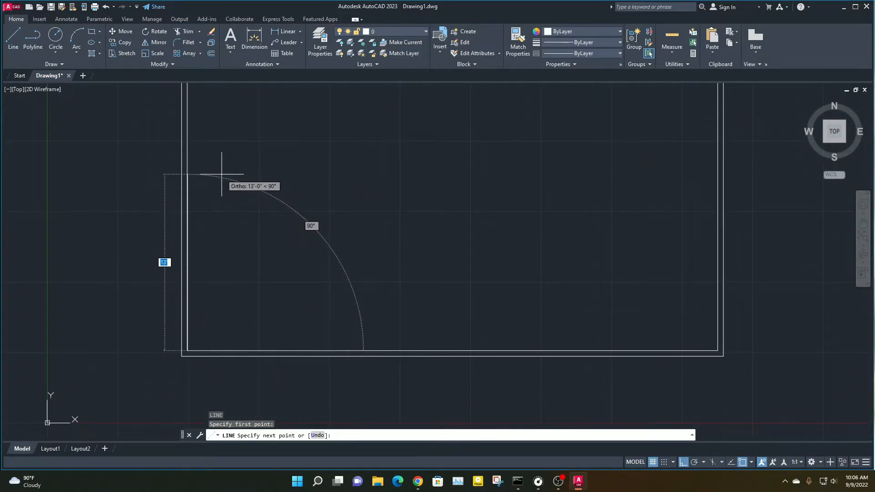
text('9)
key(Return)
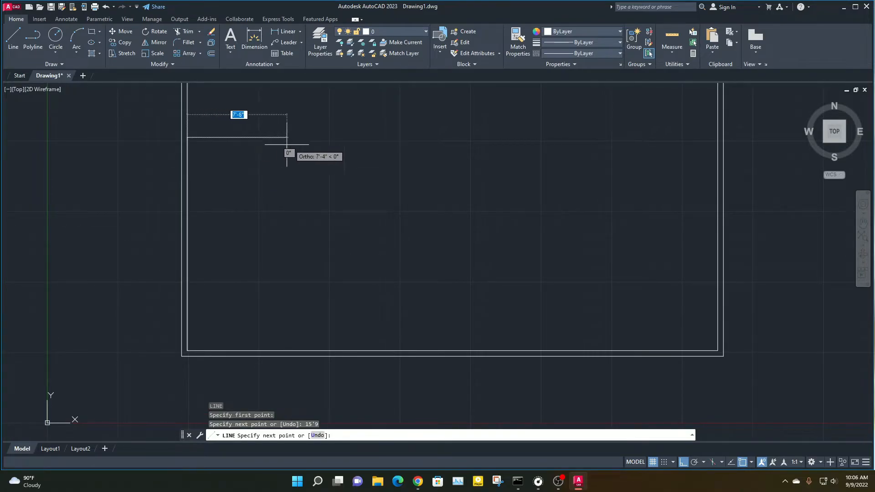
Continue the outline 8' to the right and straight down to the double rectangle's inner bottom edge
text(8)
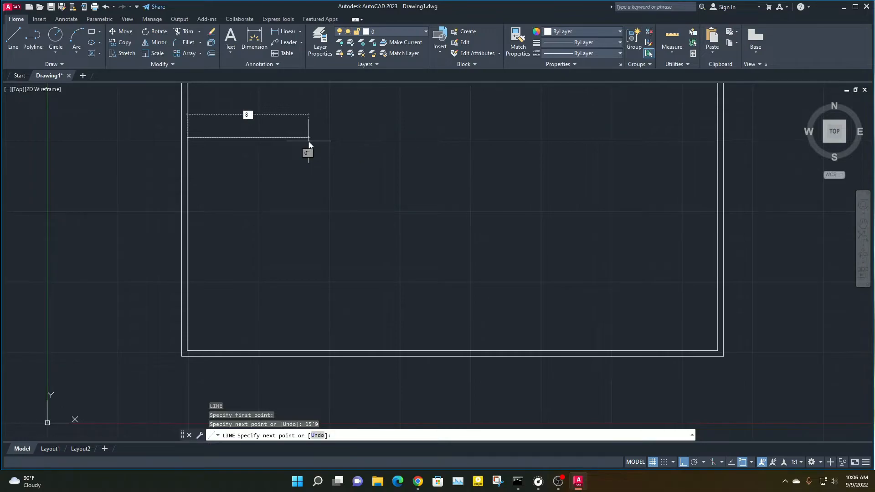
text(')
key(Return)
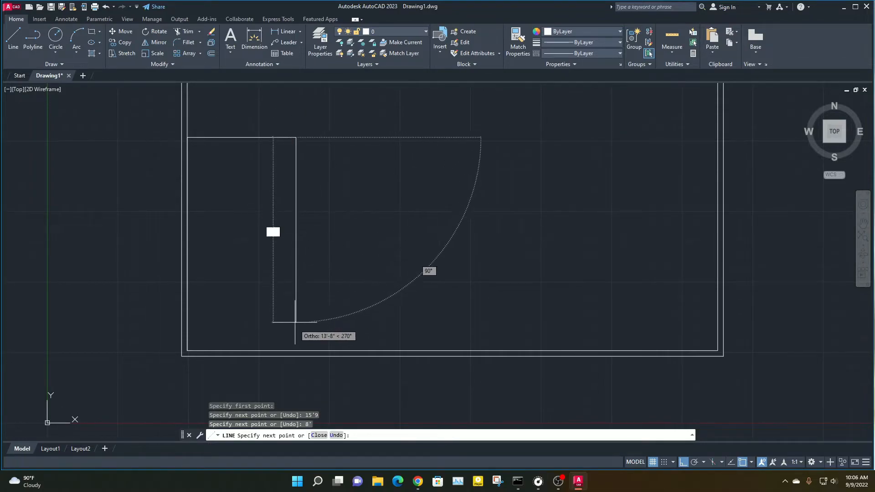
click(295, 351)
key(Escape)
key(Escape)
scroll(303, 230, down, 2)
scroll(250, 226, up, 3)
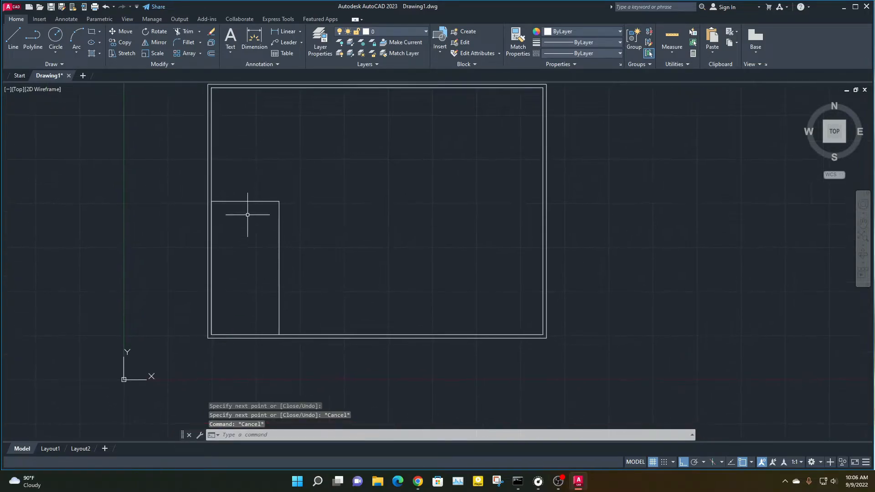
middle_drag(297, 244, 260, 221)
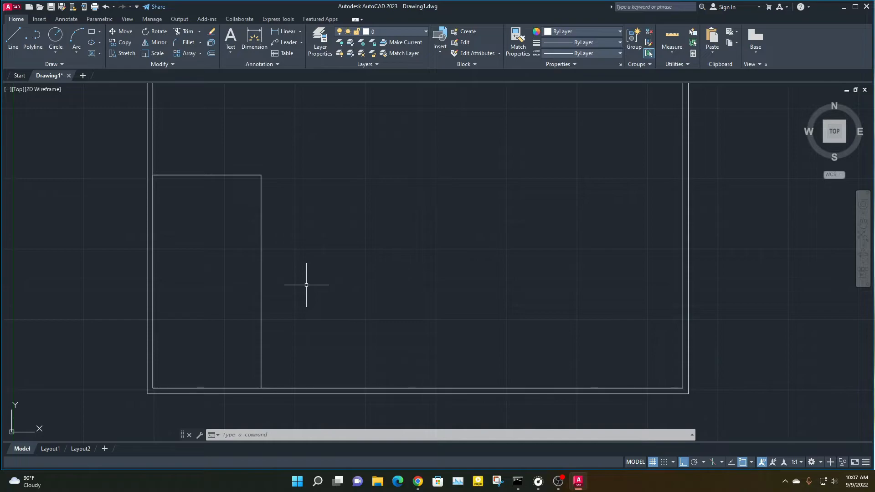
click(134, 151)
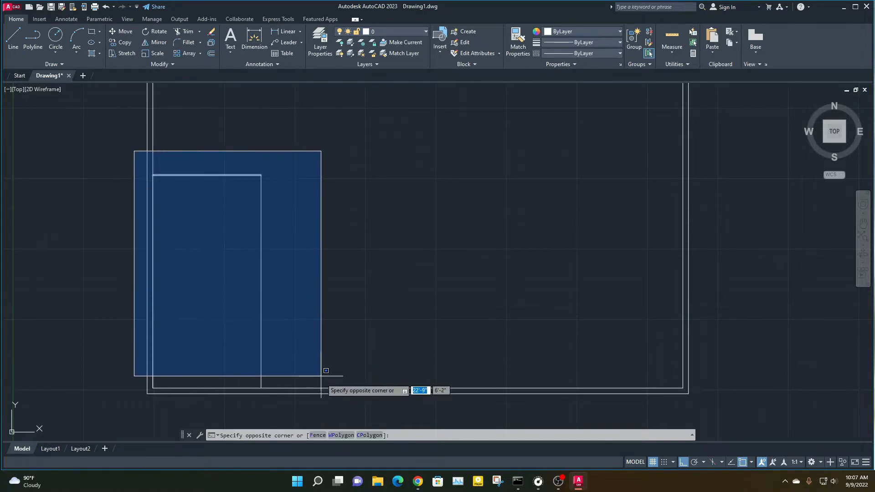
click(313, 410)
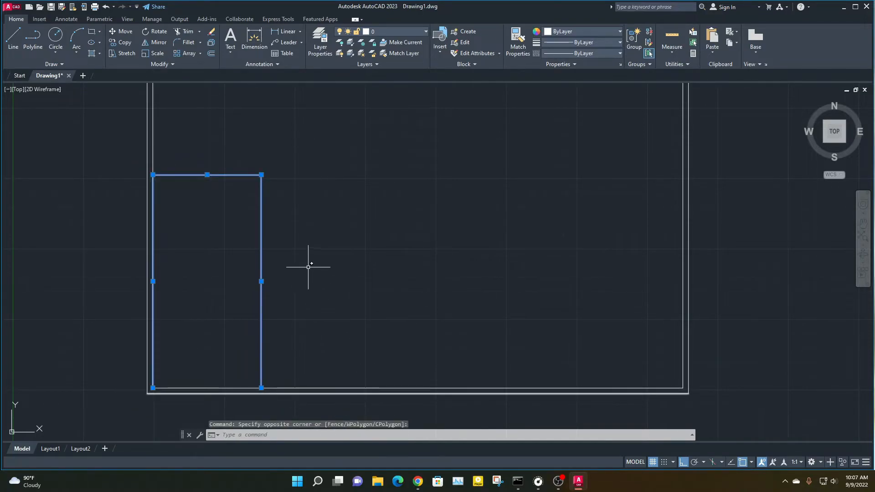
key(Escape)
click(342, 283)
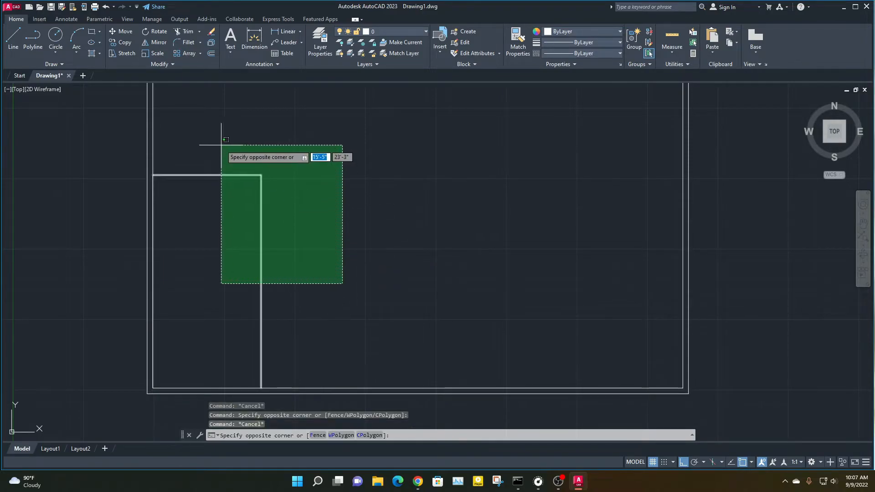
key(Escape)
Examine the room outline's corners and where its upper line meets the double rectangle's inner edge
scroll(177, 174, up, 2)
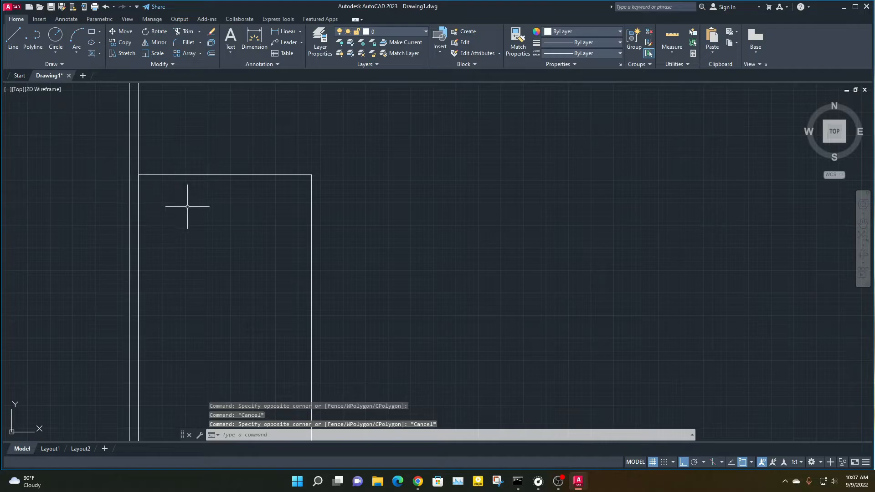
scroll(231, 219, down, 3)
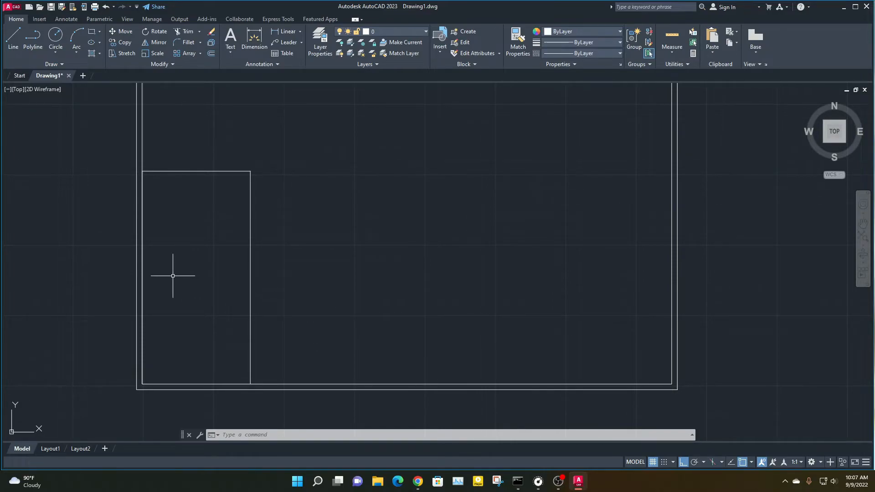
scroll(136, 262, up, 2)
scroll(147, 278, up, 2)
scroll(146, 290, down, 2)
middle_drag(168, 210, 117, 309)
scroll(112, 223, up, 2)
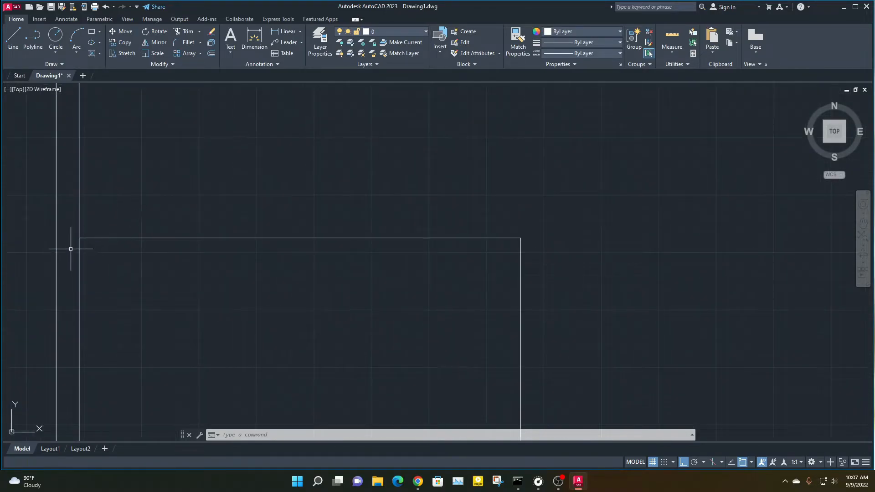
scroll(510, 269, down, 2)
middle_drag(529, 289, 305, 236)
mouse_move(235, 193)
mouse_down()
mouse_move(339, 295)
mouse_move(361, 189)
mouse_move(350, 171)
mouse_up()
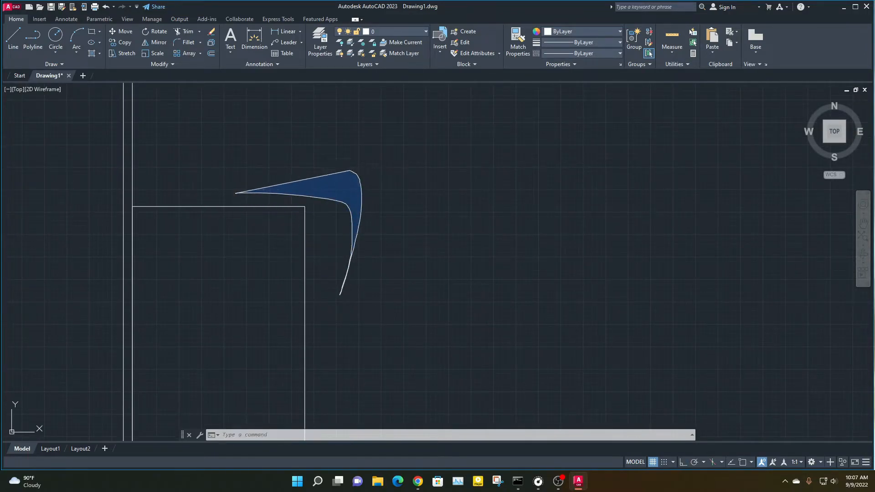
key(Escape)
key(Escape)
middle_drag(152, 260, 102, 218)
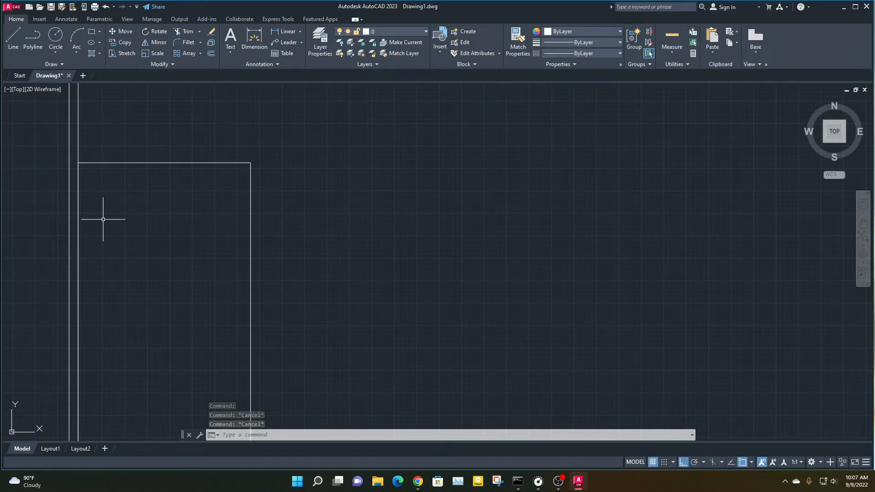
Delete the three lines of the room outline inside the double rectangle
scroll(136, 232, down, 4)
middle_drag(162, 238, 158, 215)
click(239, 239)
click(152, 129)
key(Delete)
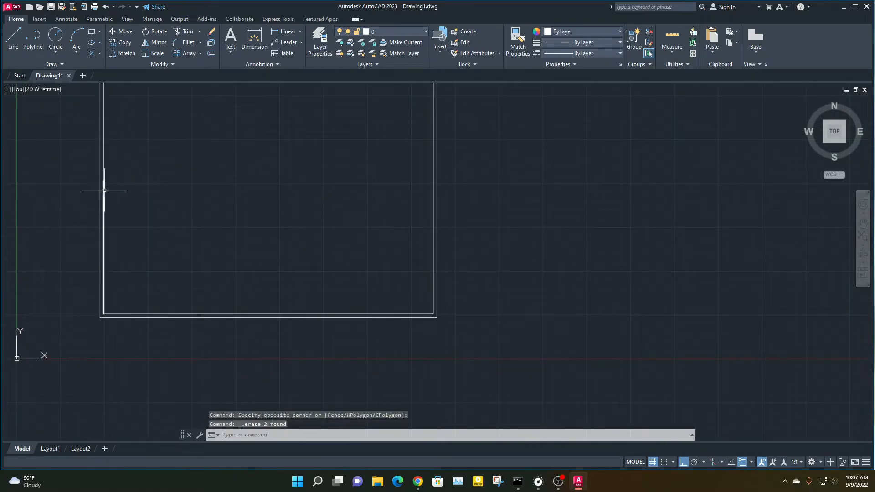
scroll(120, 230, up, 2)
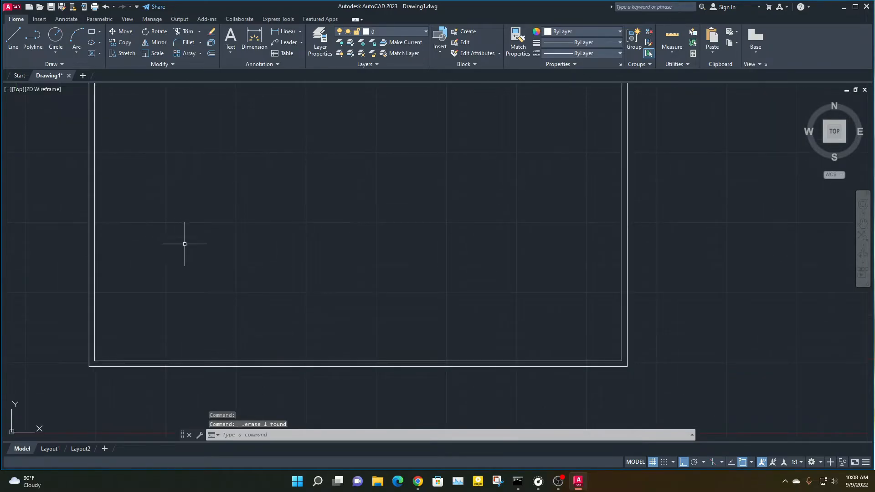
text(l)
key(Return)
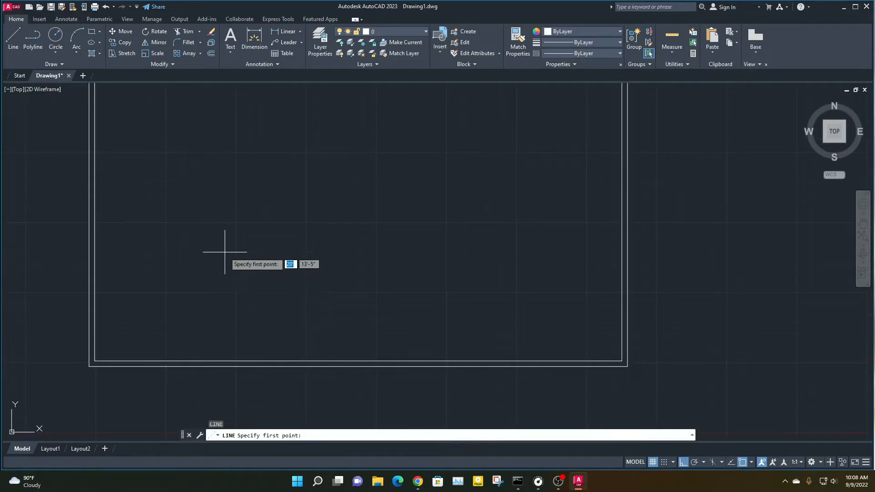
click(94, 361)
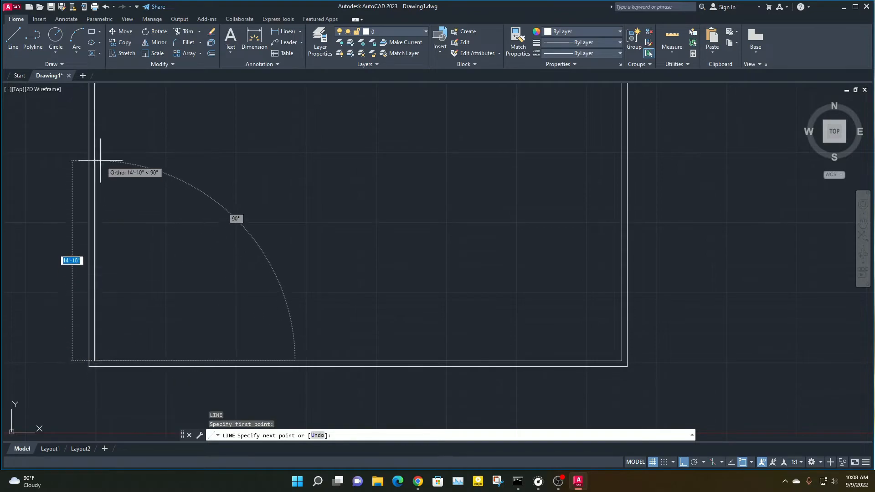
text(15)
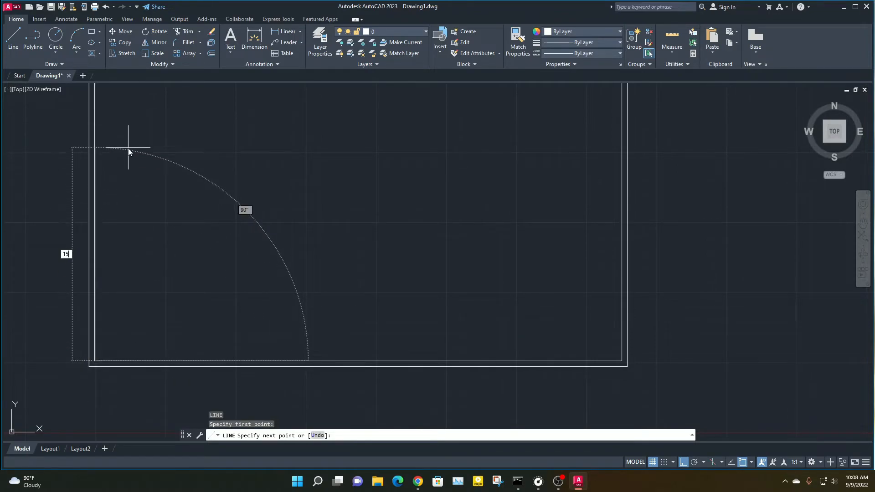
text(9)
key(BackSpace)
key(BackSpace)
key(BackSpace)
key(Escape)
key(Escape)
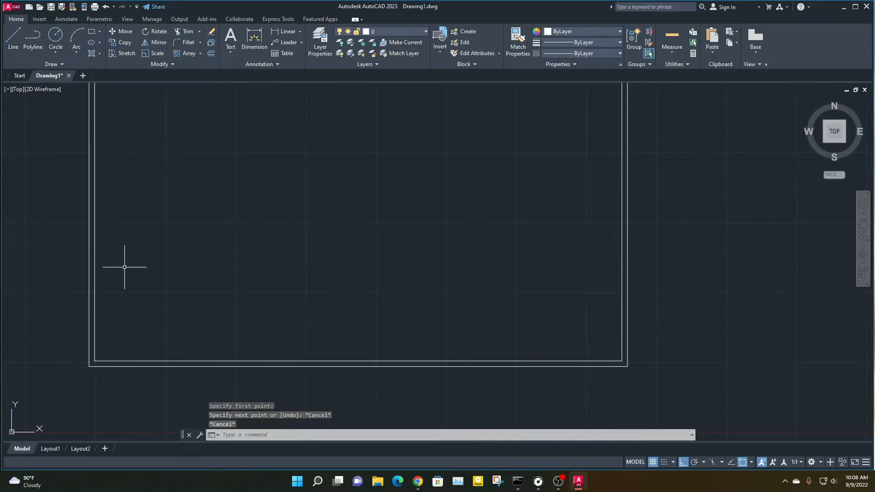
Draw a single line 15'9 straight up from the inner lower-left corner of the double rectangle
click(13, 37)
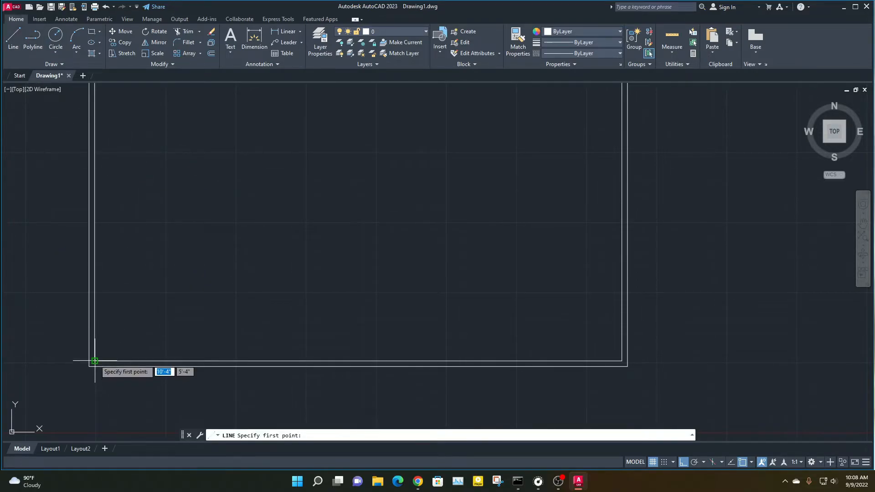
scroll(153, 327, up, 3)
middle_drag(78, 389, 304, 339)
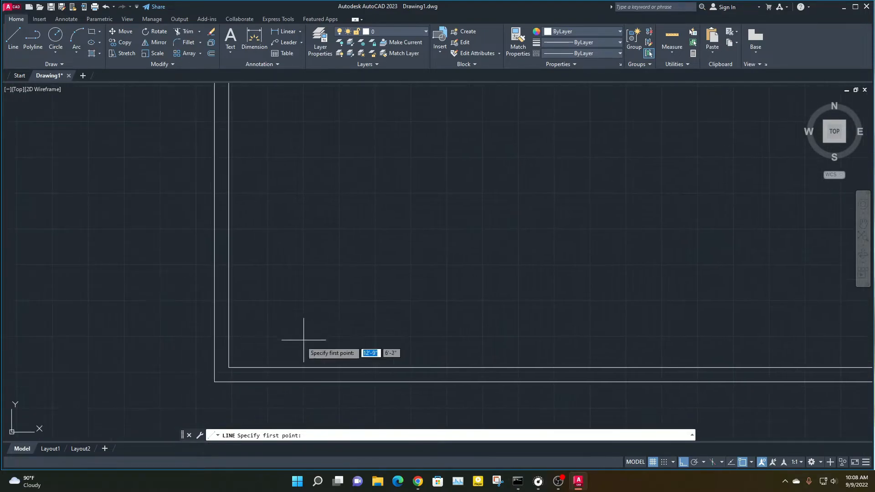
click(228, 367)
scroll(292, 192, down, 3)
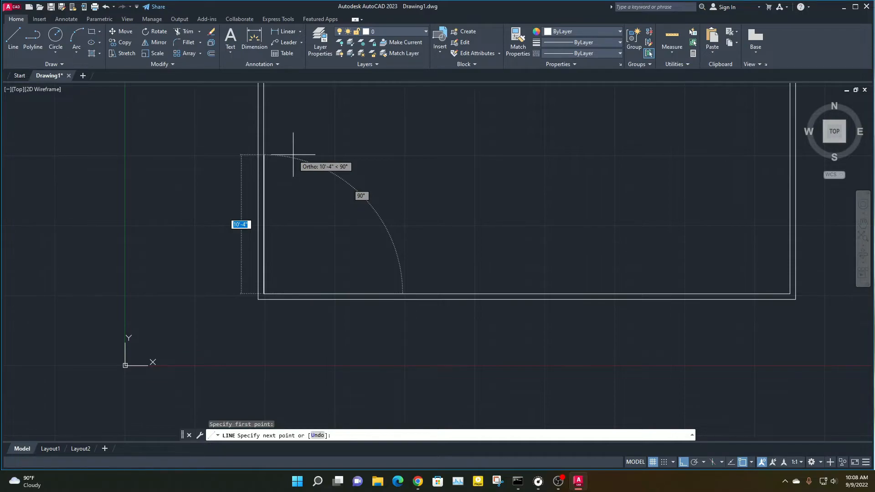
text(15)
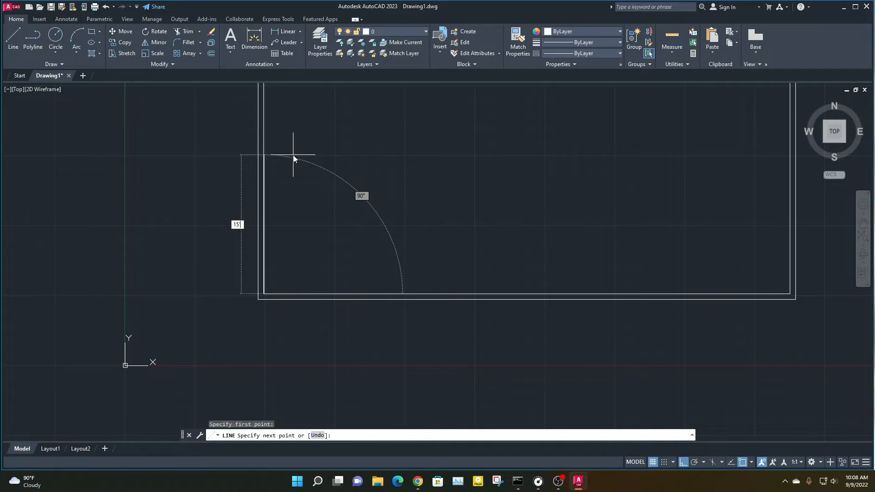
text('9)
key(Return)
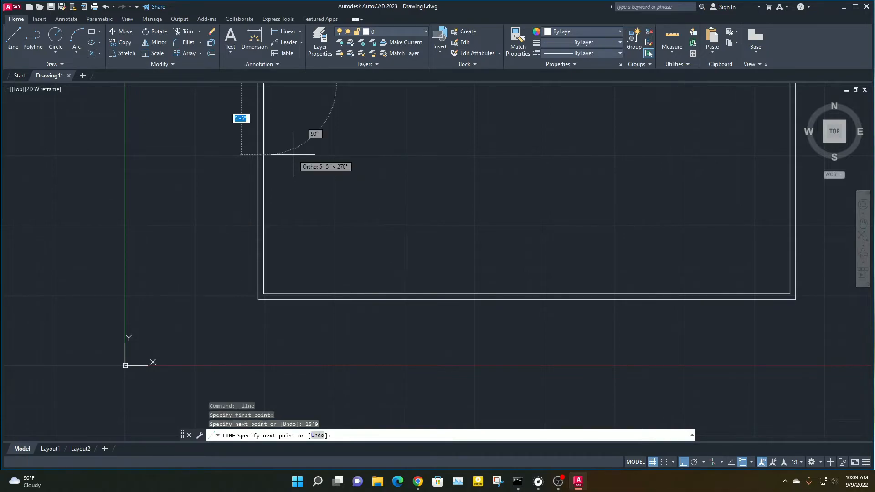
scroll(295, 120, down, 5)
middle_drag(334, 129, 296, 205)
scroll(264, 191, up, 6)
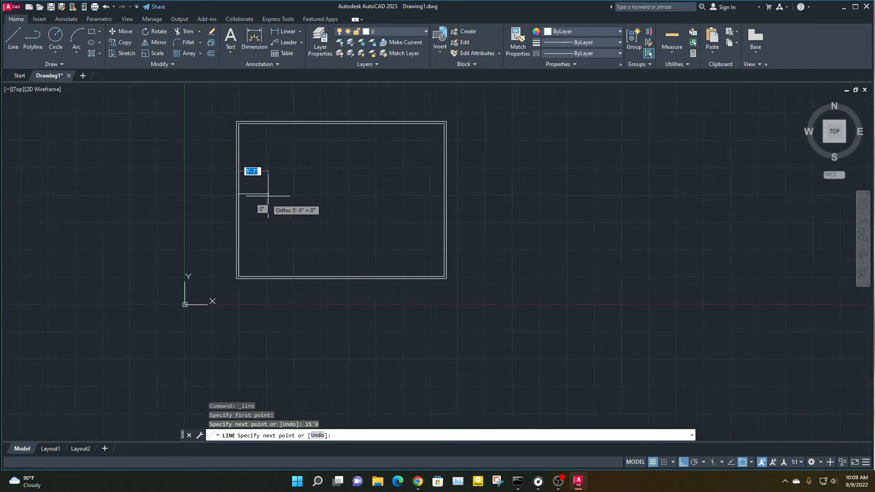
key(Escape)
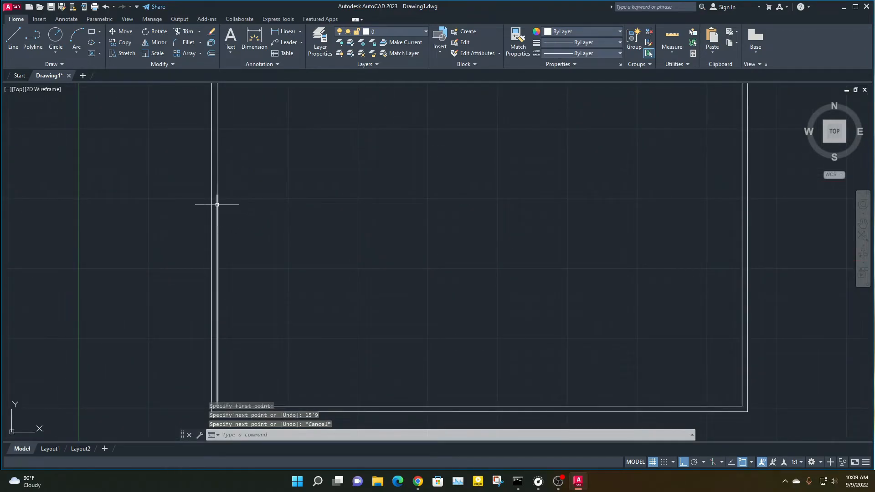
Offset the 15'9 vertical line 5" to the right, into the double rectangle
middle_drag(224, 280, 240, 212)
scroll(234, 241, down, 2)
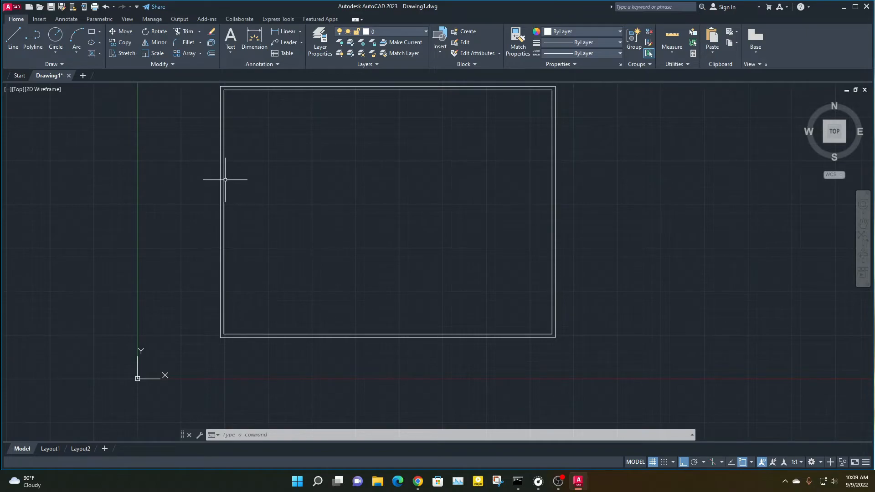
mouse_move(224, 179)
scroll(230, 301, up, 2)
middle_drag(241, 293, 273, 305)
text(o)
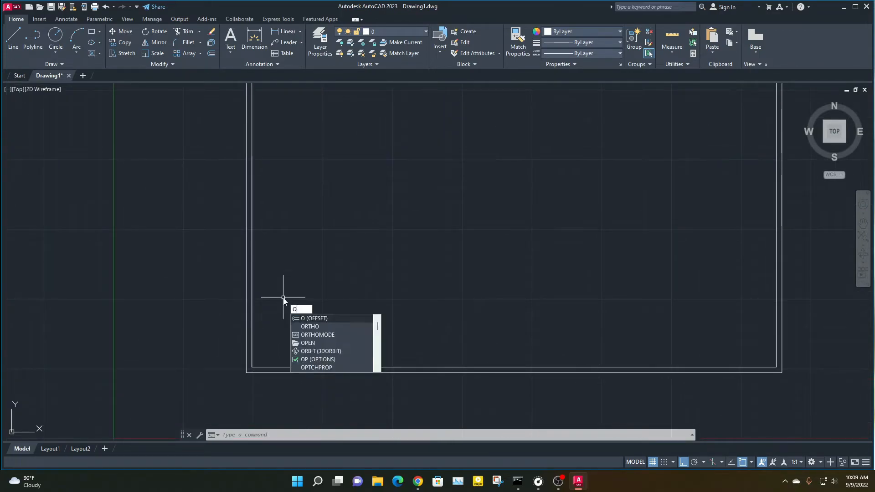
key(Return)
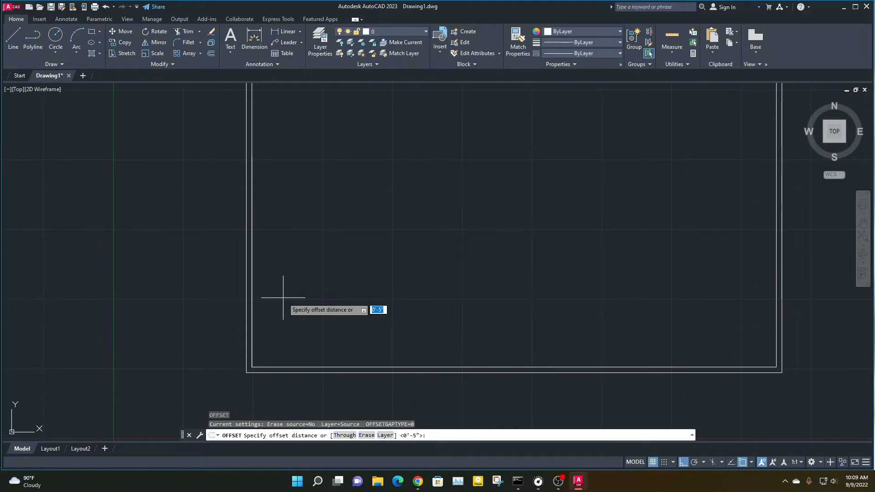
key(Return)
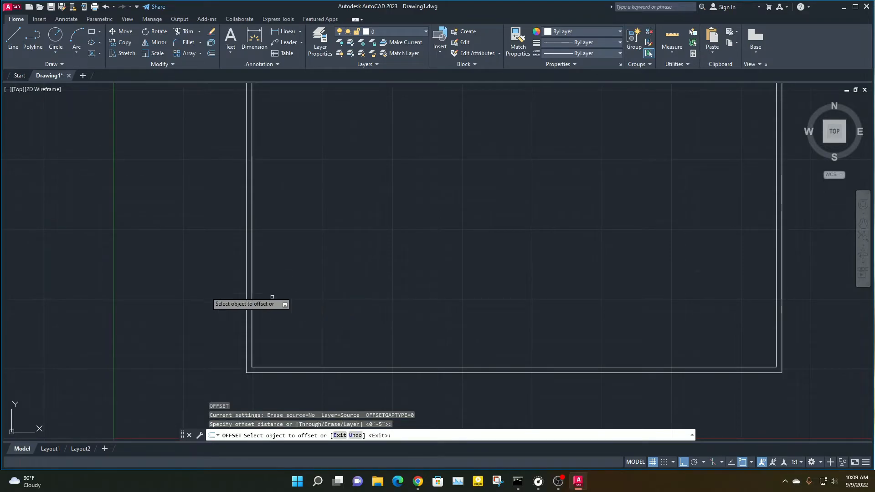
click(252, 279)
click(291, 293)
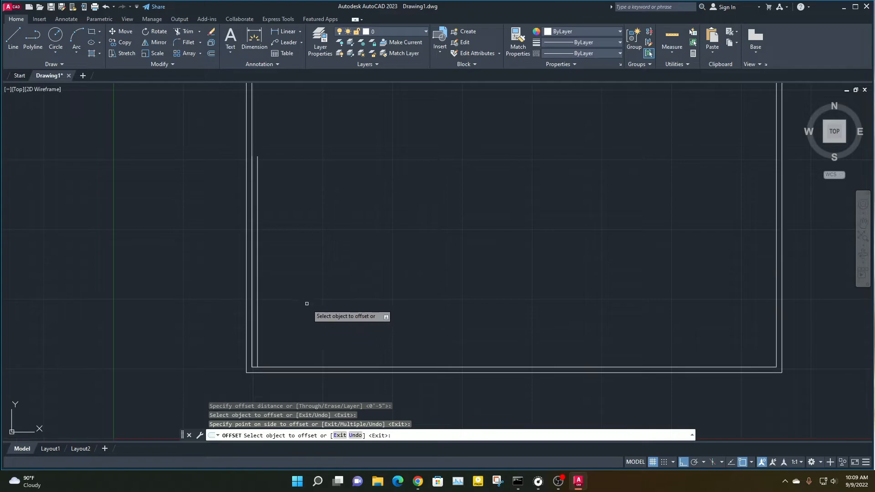
key(Escape)
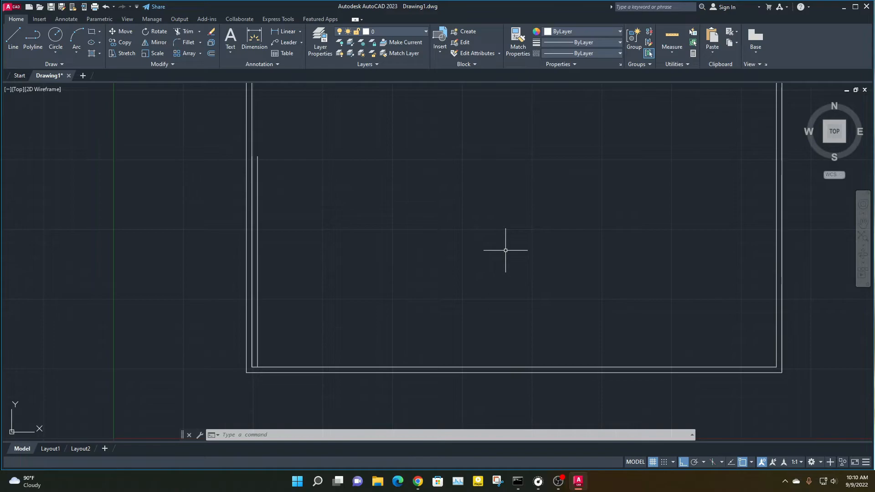
text(l)
key(Return)
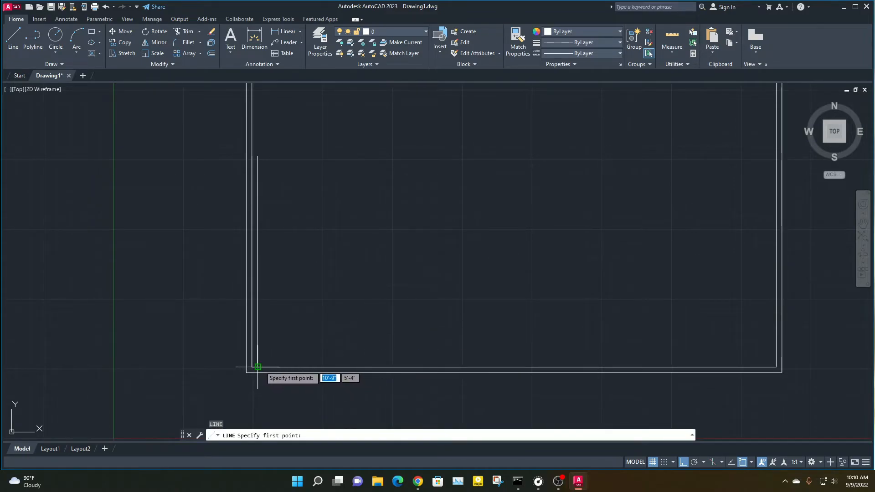
key(Escape)
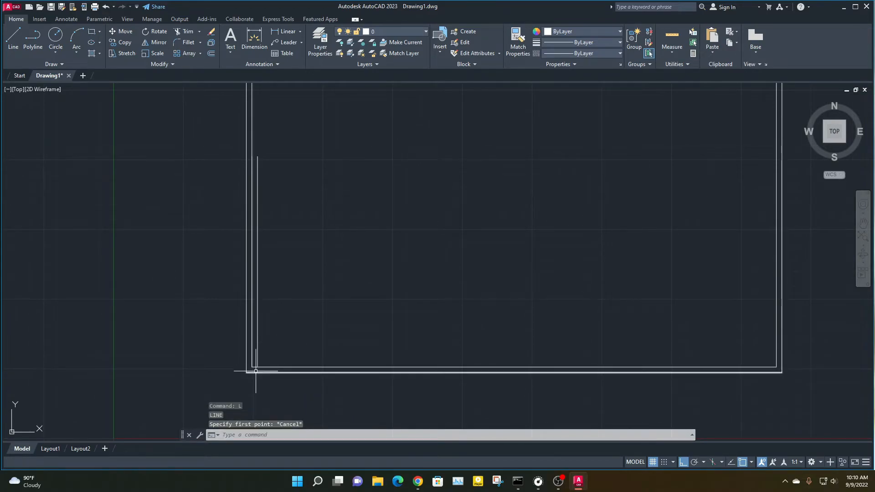
Draw an 8' line to the right from the base of the offset vertical line along the double rectangle's inner lower edge
text(l)
key(Return)
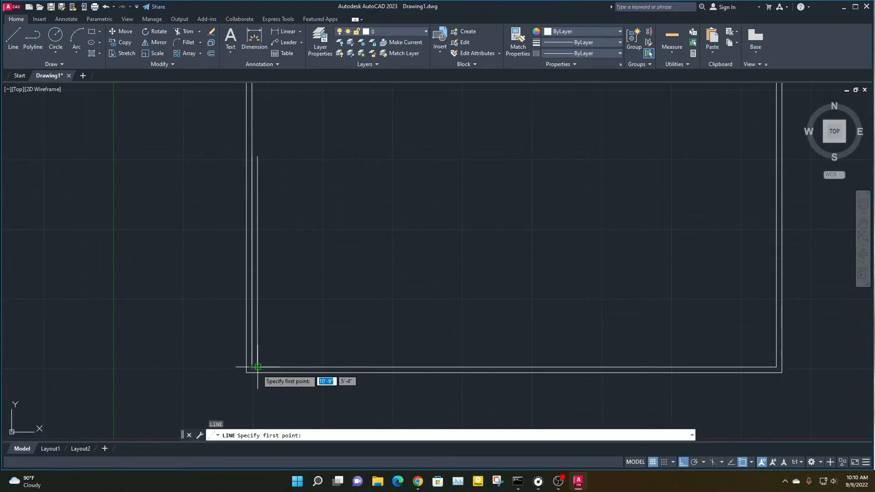
scroll(256, 367, up, 2)
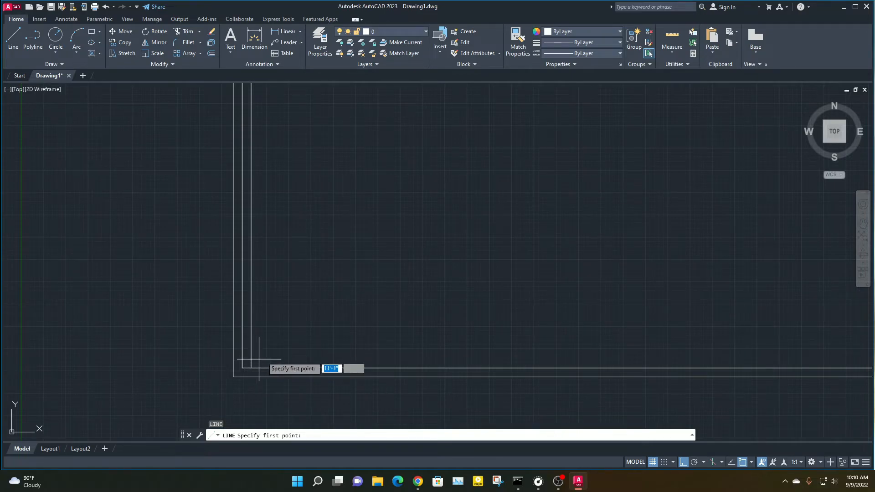
click(251, 368)
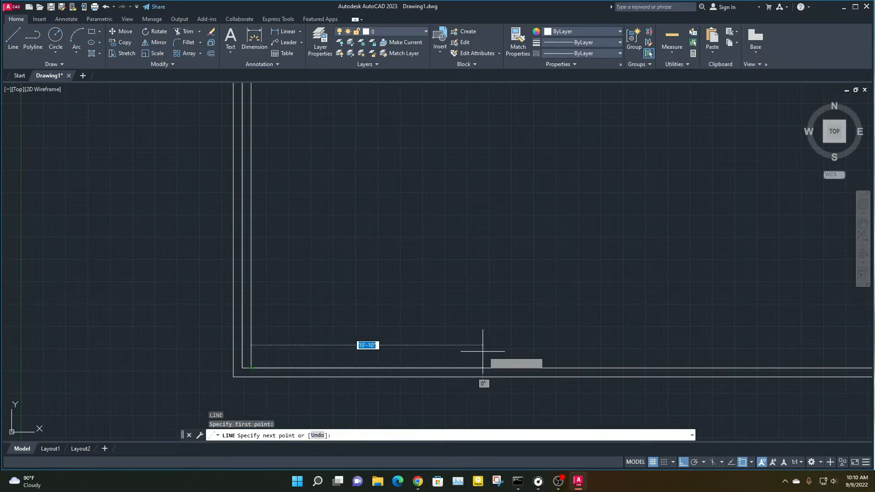
text(8)
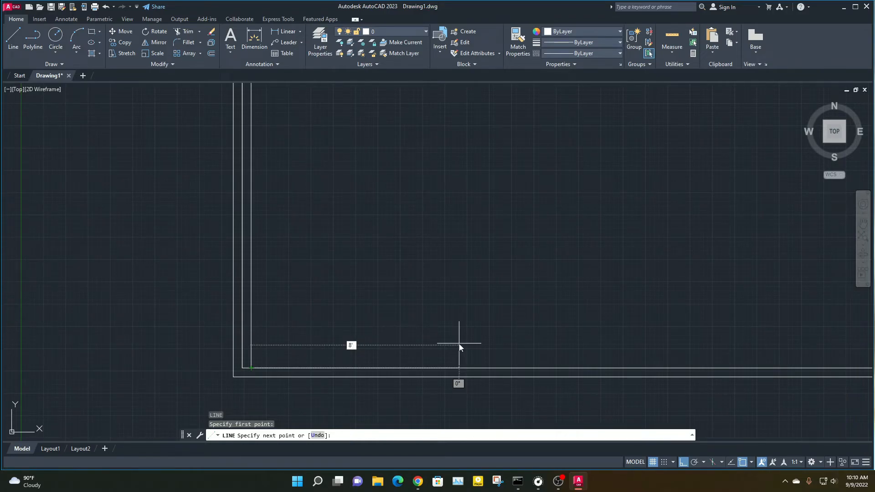
key(Return)
Continue the line 15'9 straight up and back left to the double rectangle's inner left edge
middle_drag(406, 121, 373, 241)
scroll(372, 241, down, 4)
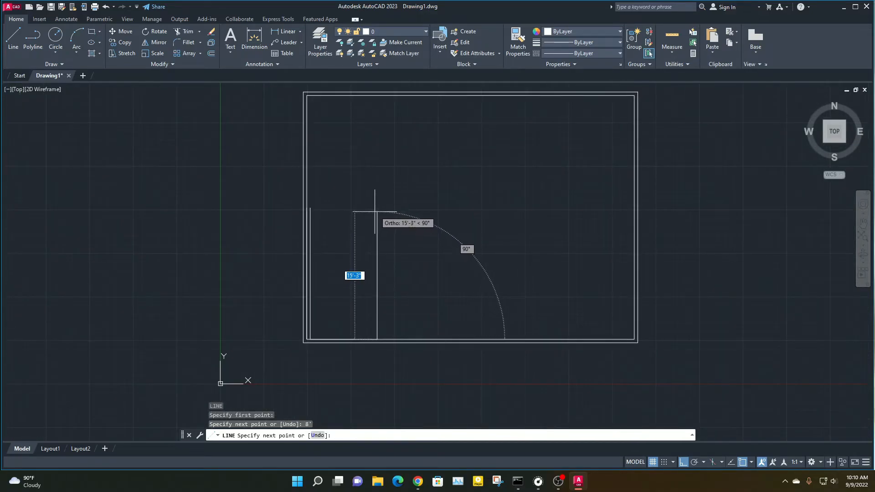
scroll(375, 221, up, 4)
text(15)
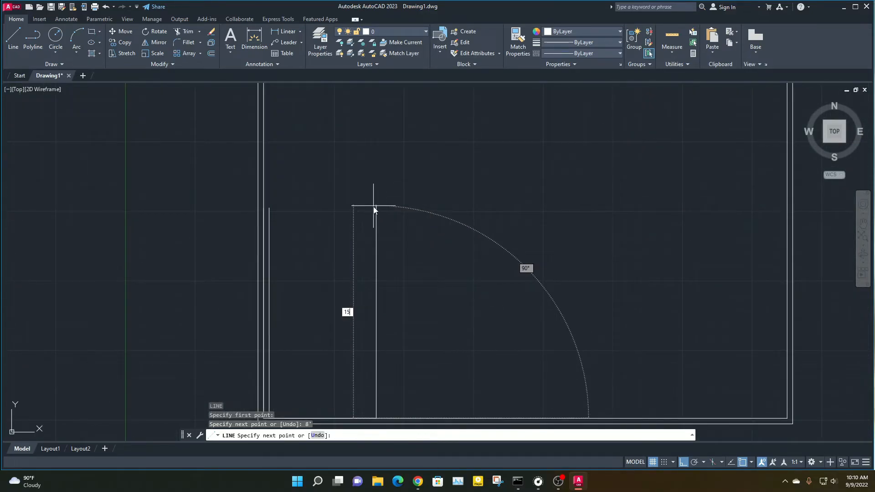
text('9)
key(Return)
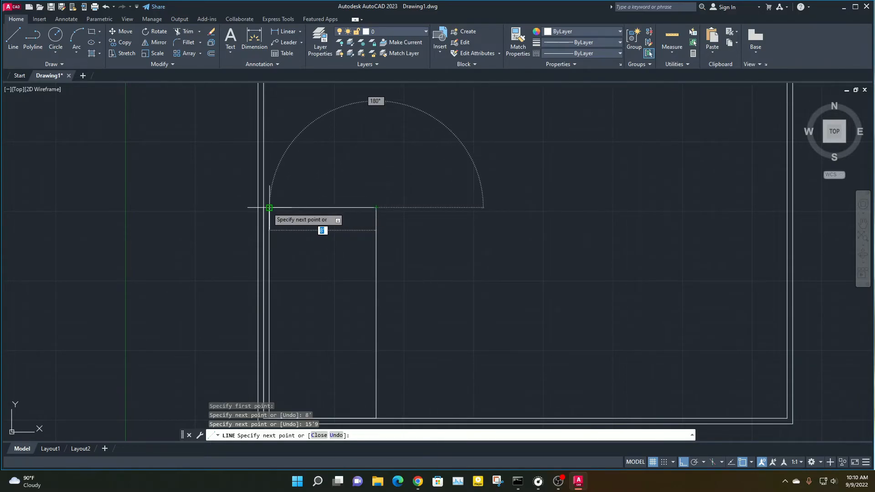
scroll(263, 208, up, 3)
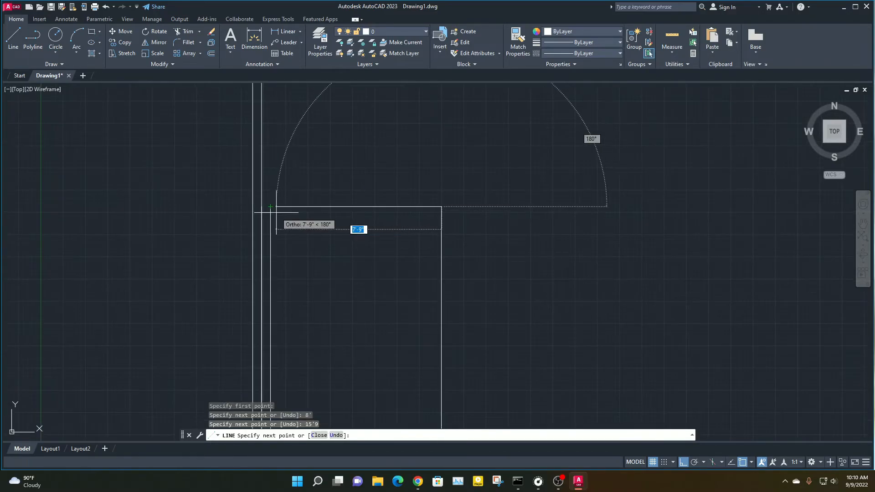
scroll(261, 207, up, 2)
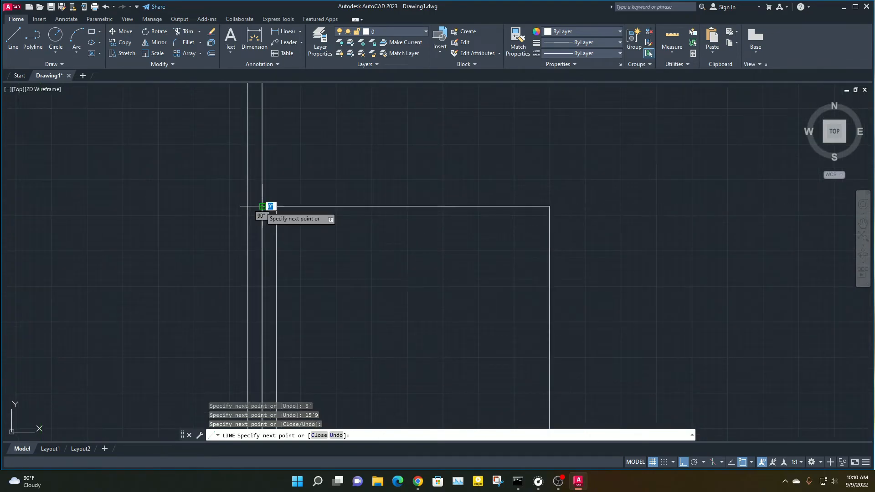
key(Escape)
key(Escape)
Delete the original 15'9 vertical line lying on the double rectangle's inner left edge
mouse_move(272, 231)
middle_down()
mouse_move(273, 172)
mouse_move(289, 112)
middle_up()
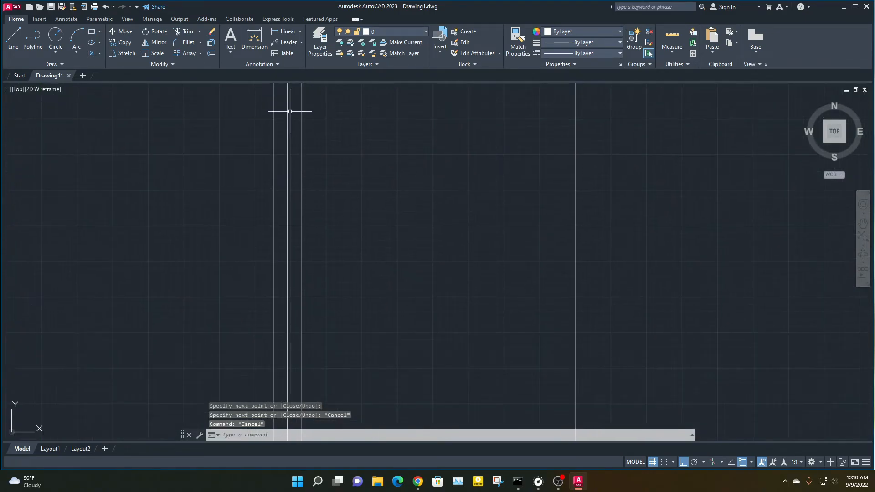
click(287, 111)
scroll(296, 135, down, 1)
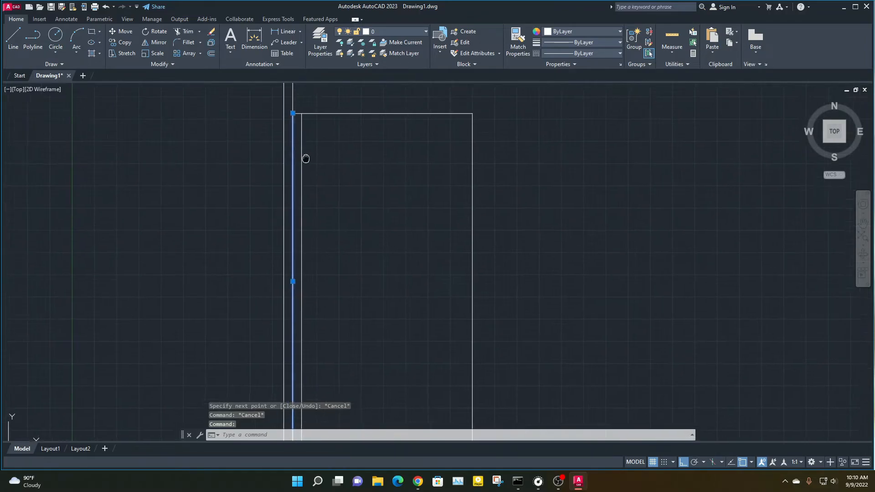
key(Delete)
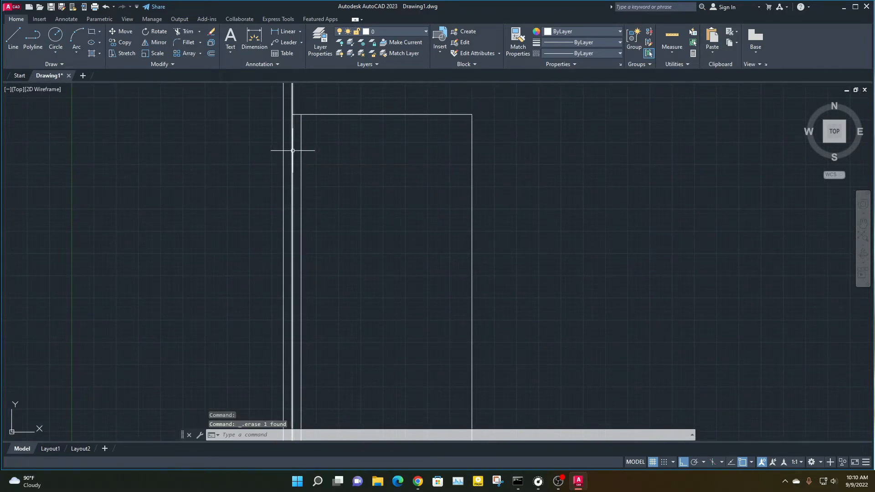
Trim the double rectangle's inner left edge between the room's upper line and the lower-left corner
text(tr)
key(Return)
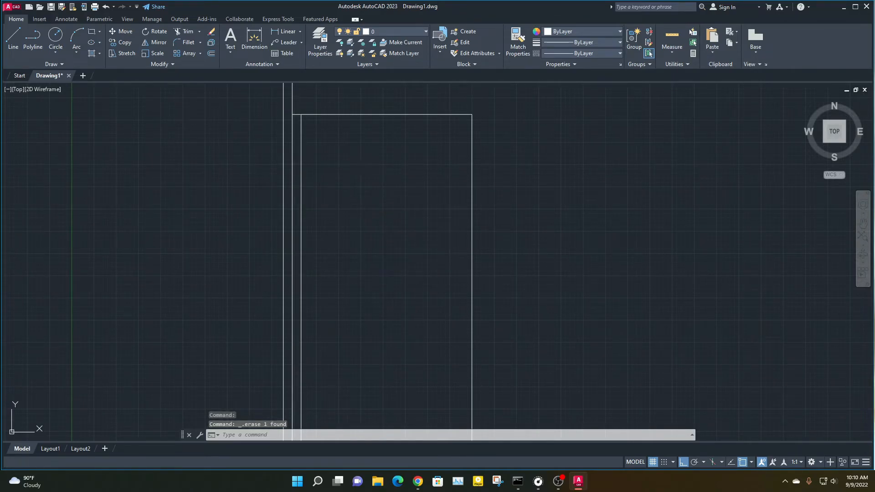
click(292, 149)
click(292, 150)
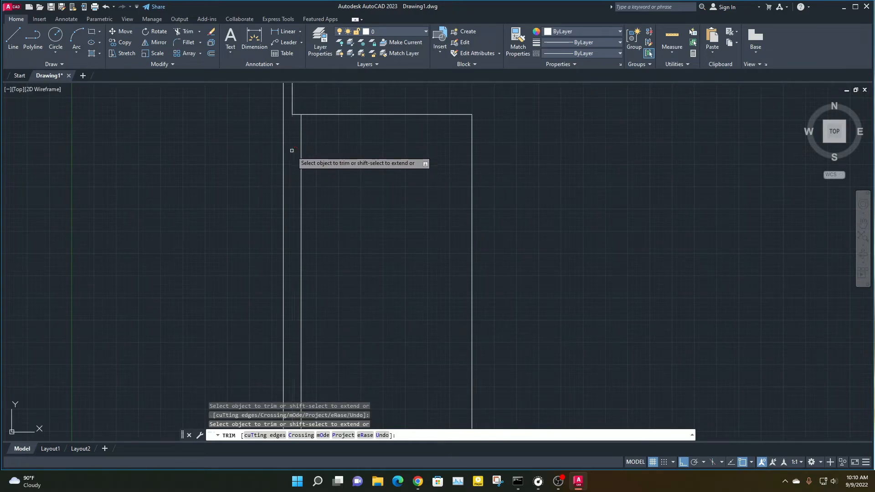
scroll(296, 182, down, 4)
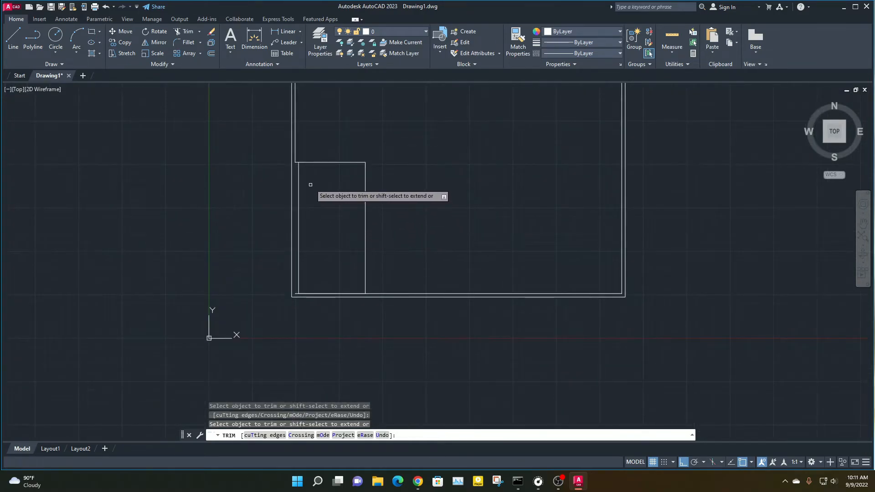
scroll(318, 177, up, 3)
scroll(244, 330, up, 2)
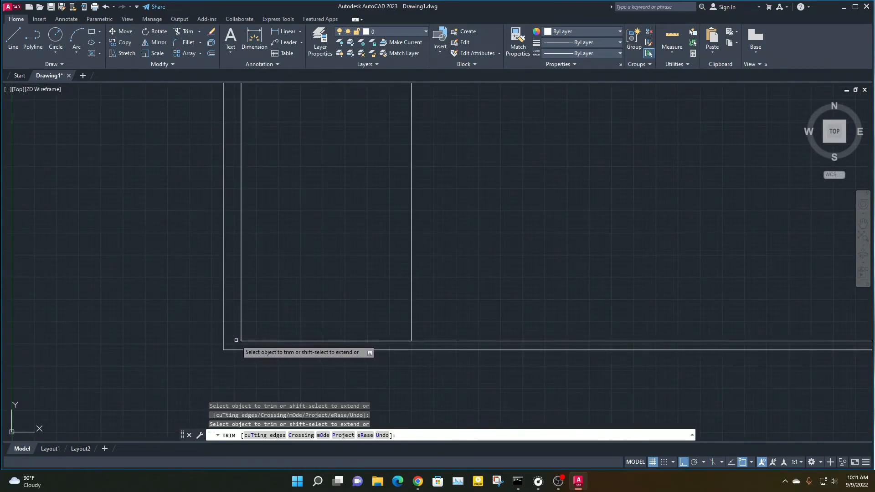
key(Escape)
key(Escape)
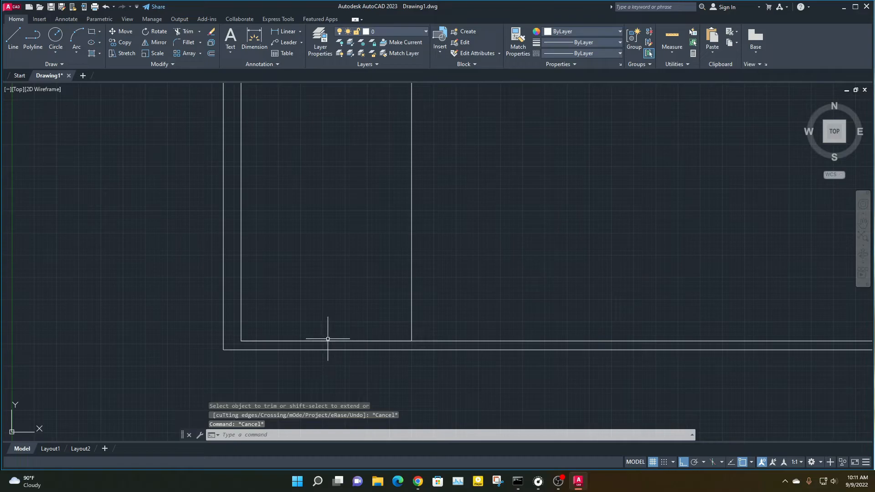
Delete the room's 8' bottom line, then undo both this deletion and the trim of the inner left edge
click(326, 340)
key(Delete)
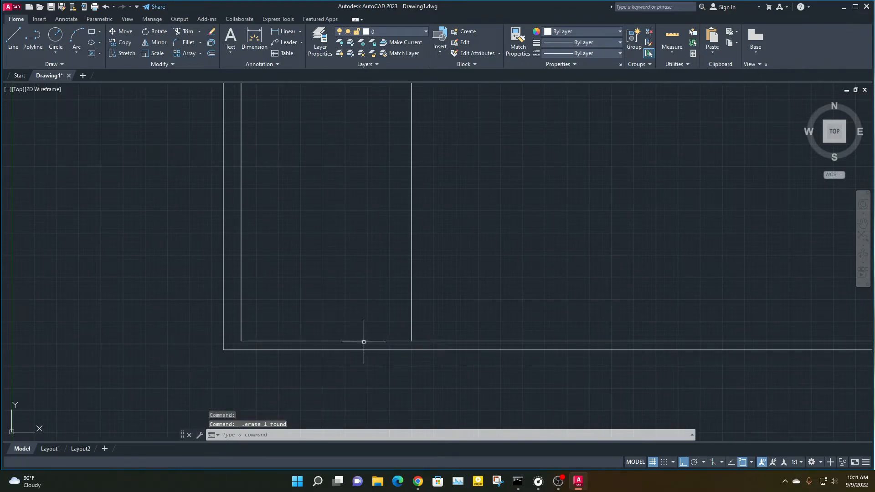
key(ctrl+z)
key(ctrl+z)
key(ctrl+z)
middle_drag(339, 335, 303, 241)
scroll(301, 350, up, 4)
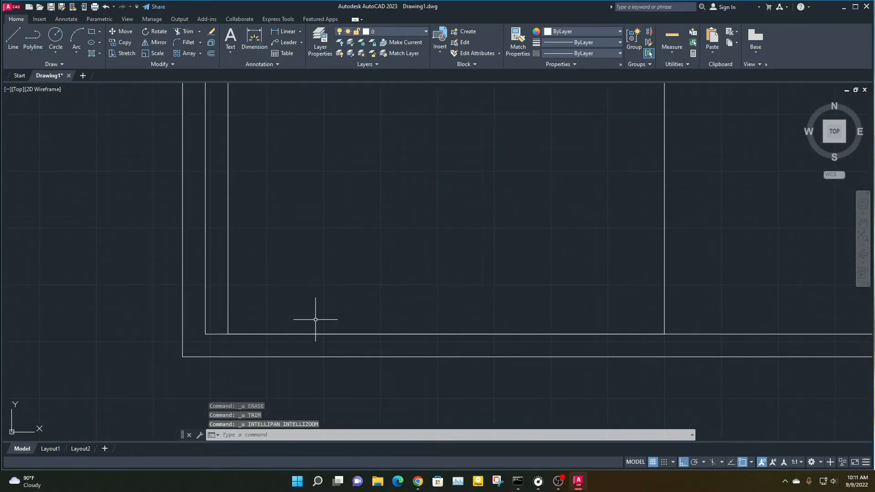
scroll(317, 319, down, 4)
mouse_move(367, 271)
middle_down()
mouse_move(324, 318)
mouse_move(289, 300)
middle_up()
scroll(327, 308, down, 2)
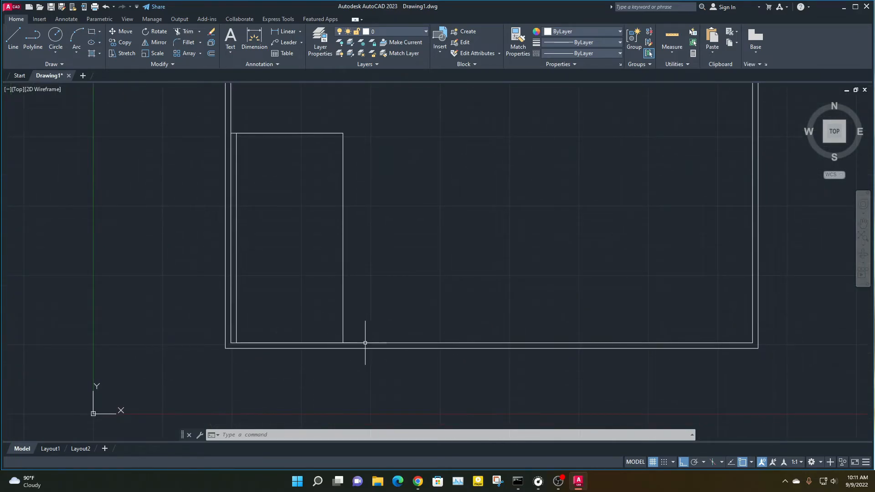
Offset the room's right vertical line 10" to the right, outside the room
scroll(358, 246, up, 2)
mouse_move(280, 216)
middle_down()
mouse_move(305, 258)
mouse_move(343, 289)
mouse_move(296, 259)
middle_up()
scroll(348, 286, down, 3)
scroll(343, 285, up, 2)
scroll(303, 260, up, 2)
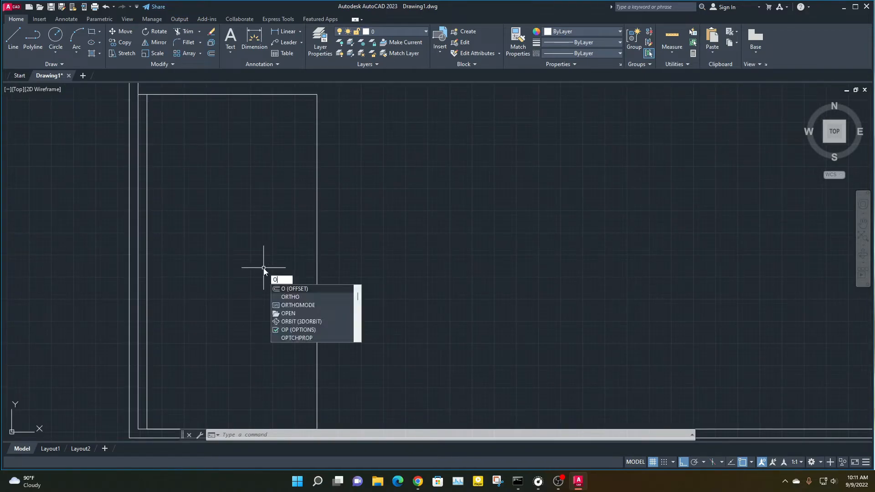
key(Return)
key(Return)
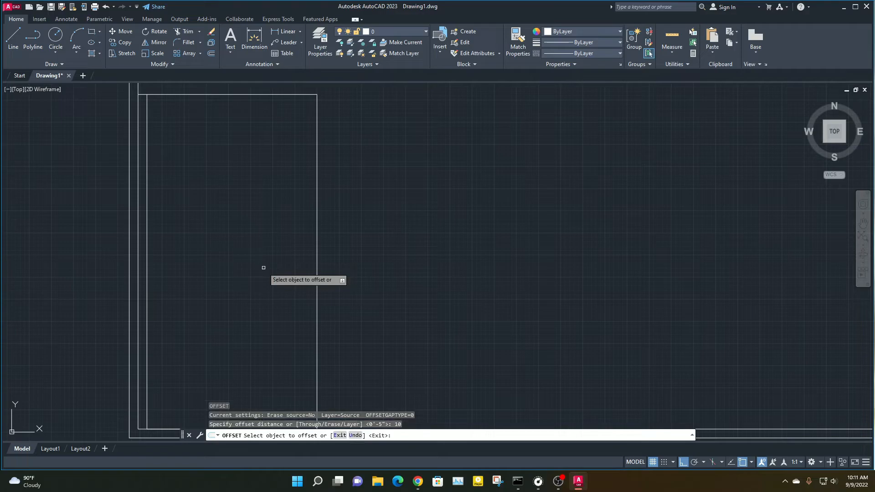
click(316, 241)
click(426, 276)
Offset the room's upper horizontal line 10" upward
middle_drag(265, 152, 274, 227)
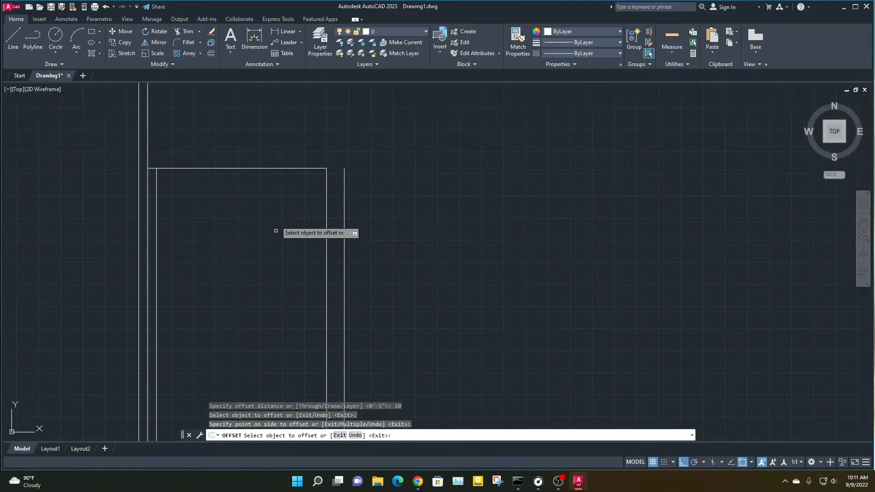
click(267, 168)
click(263, 116)
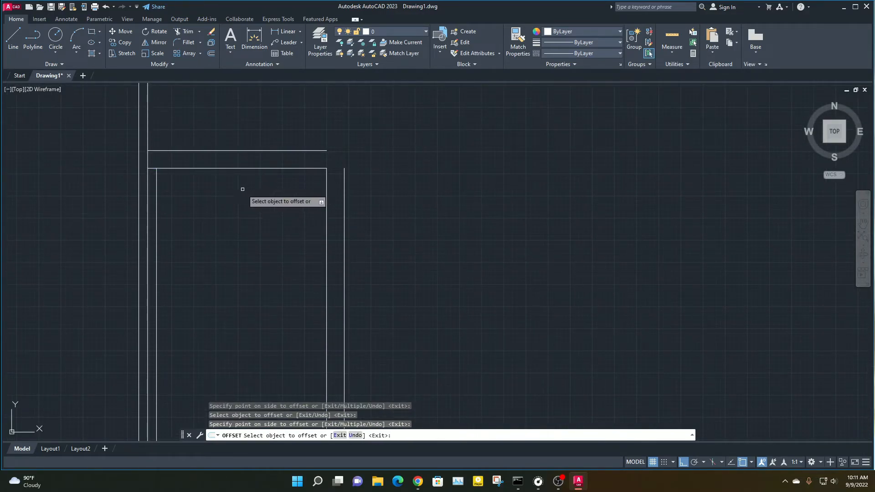
key(Escape)
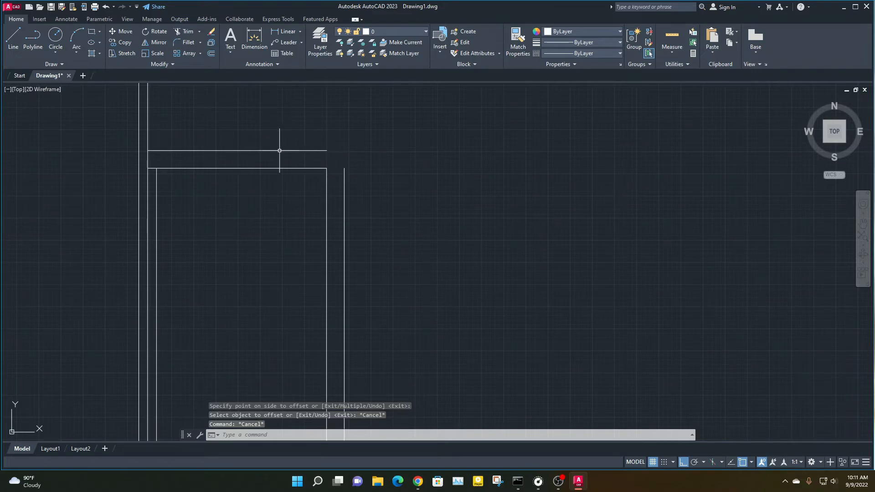
Examine the room's corners and the line along its bottom edge
scroll(322, 266, down, 3)
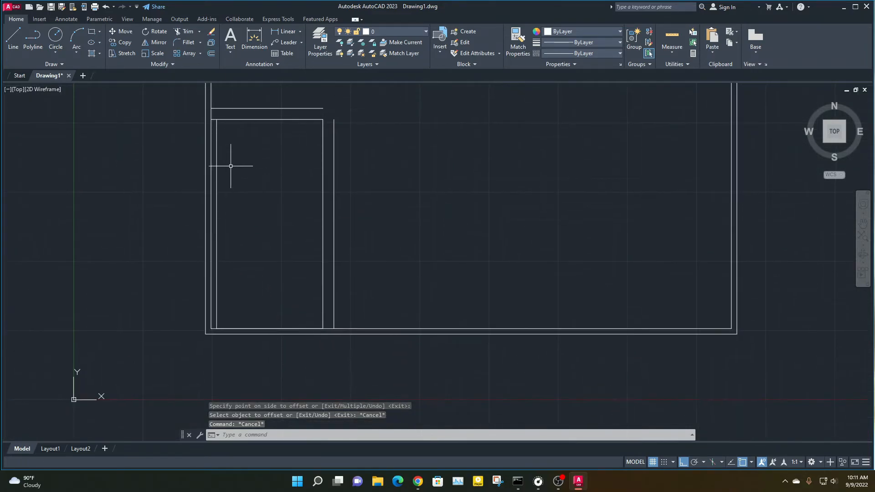
scroll(211, 131, up, 6)
scroll(216, 199, down, 2)
mouse_move(220, 211)
middle_down()
mouse_move(182, 176)
mouse_move(175, 132)
middle_up()
middle_drag(215, 369, 187, 208)
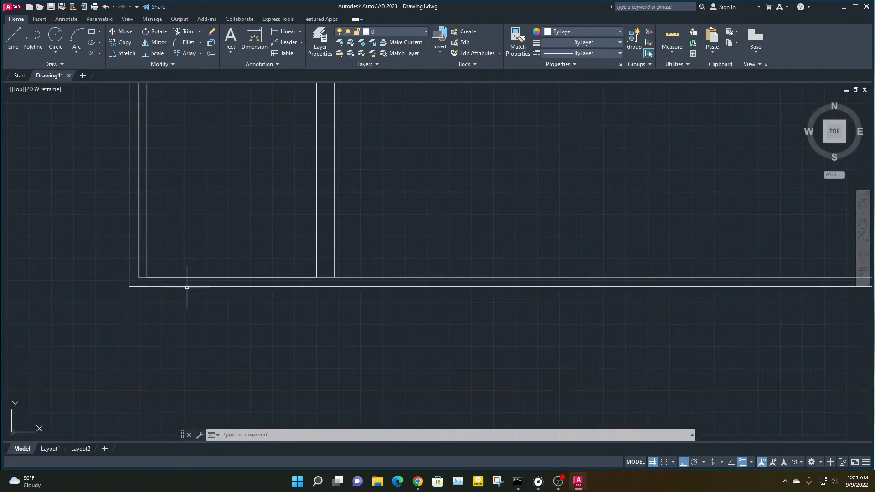
scroll(166, 279, up, 2)
click(186, 279)
scroll(236, 228, down, 2)
middle_drag(236, 228, 231, 312)
scroll(223, 298, down, 2)
key(Escape)
key(Escape)
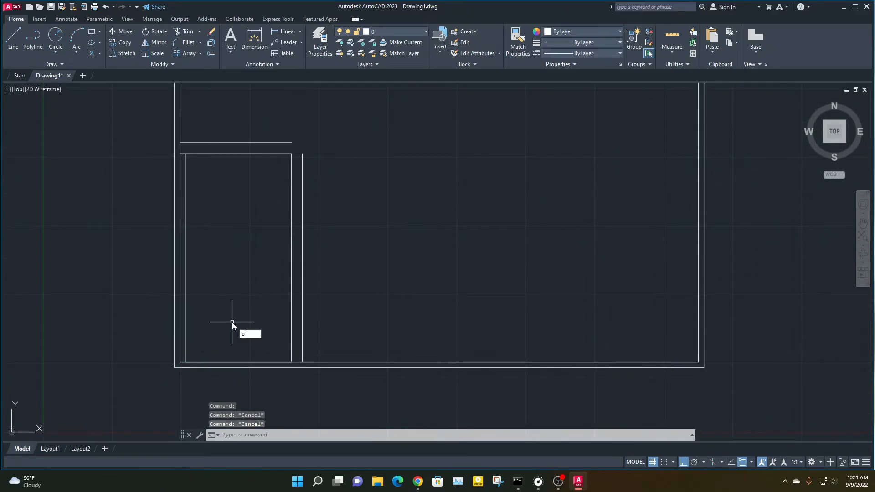
Offset the room's 8' bottom line 5" upward into the room
key(Return)
key(Return)
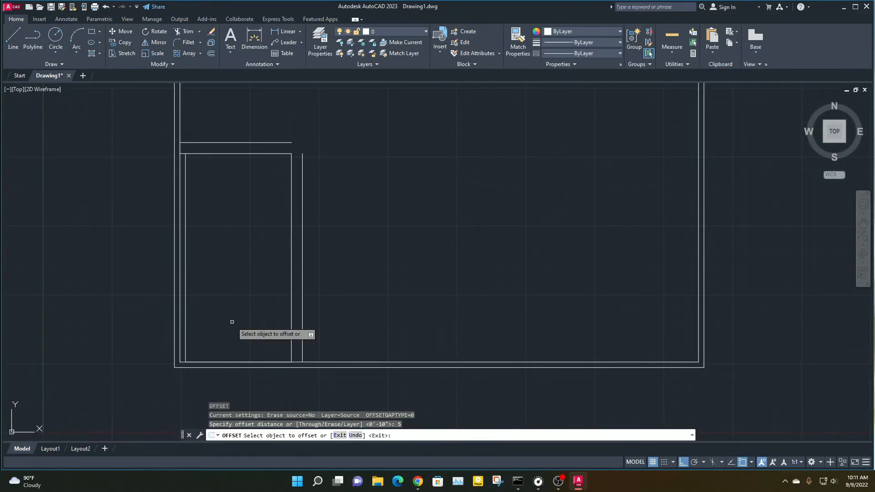
click(236, 361)
click(250, 320)
key(Escape)
key(Escape)
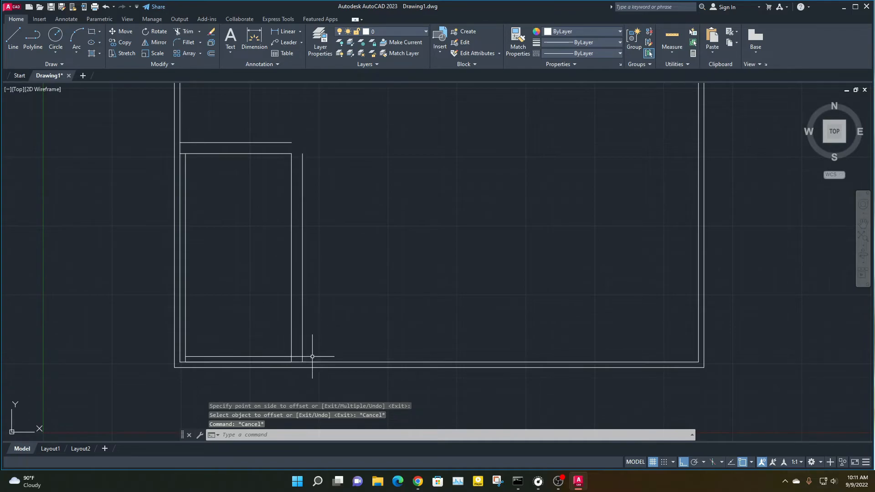
click(313, 356)
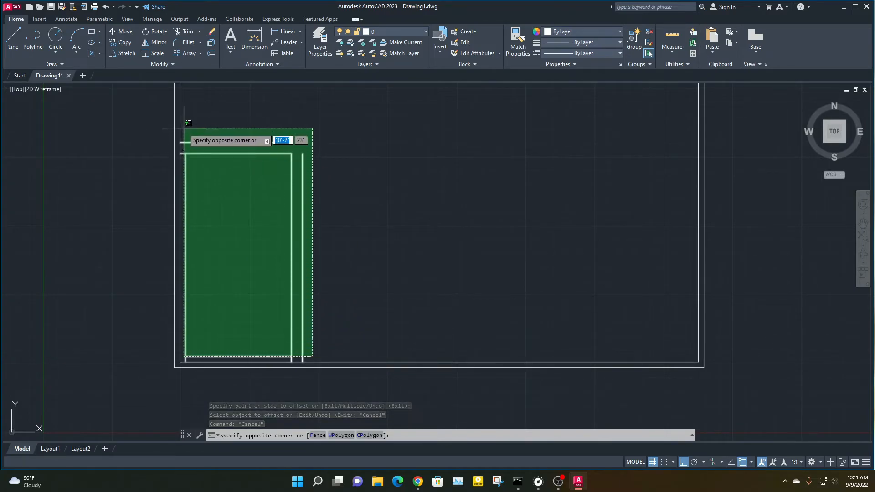
key(Escape)
key(Escape)
Move the room's vertical lines and both upper lines up from the inner bottom wall line to the 5" offset line
scroll(207, 360, up, 2)
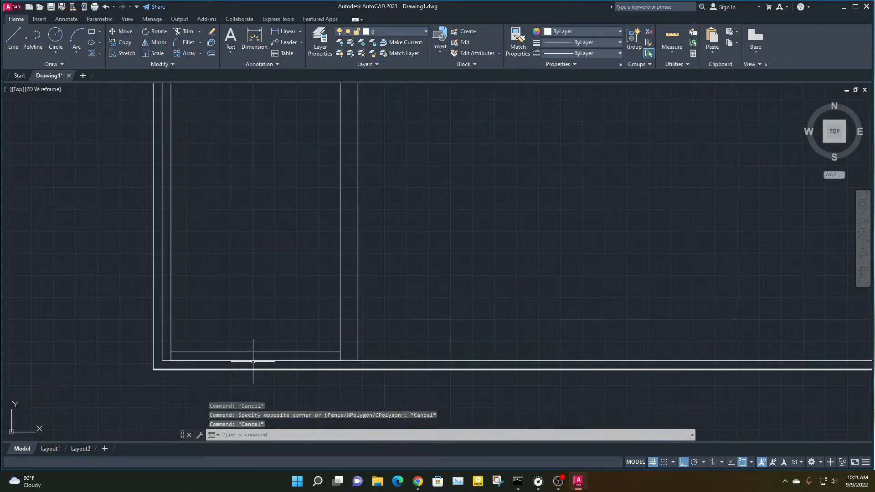
click(423, 324)
middle_drag(209, 133, 184, 208)
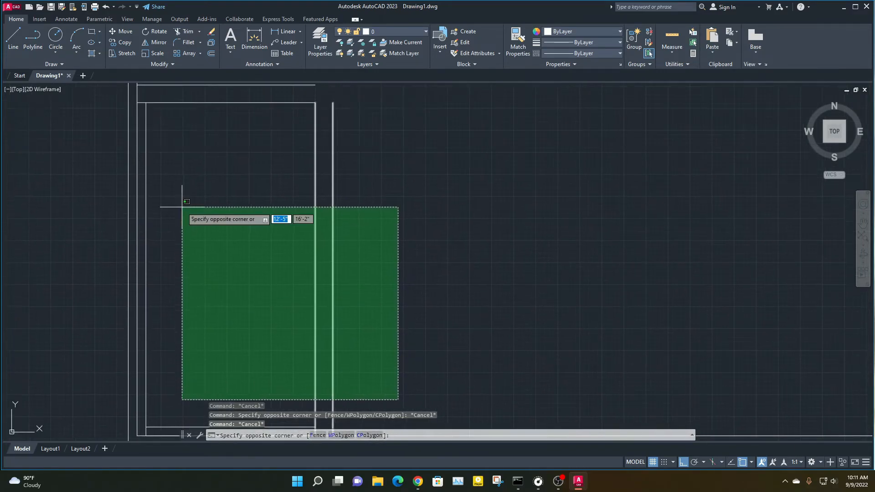
middle_drag(170, 96, 177, 137)
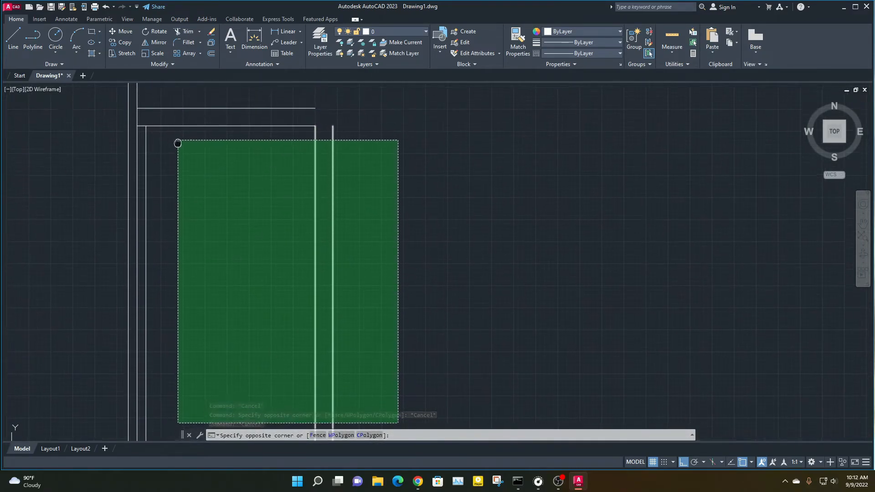
click(160, 94)
scroll(220, 267, down, 4)
scroll(235, 265, up, 4)
scroll(269, 300, up, 2)
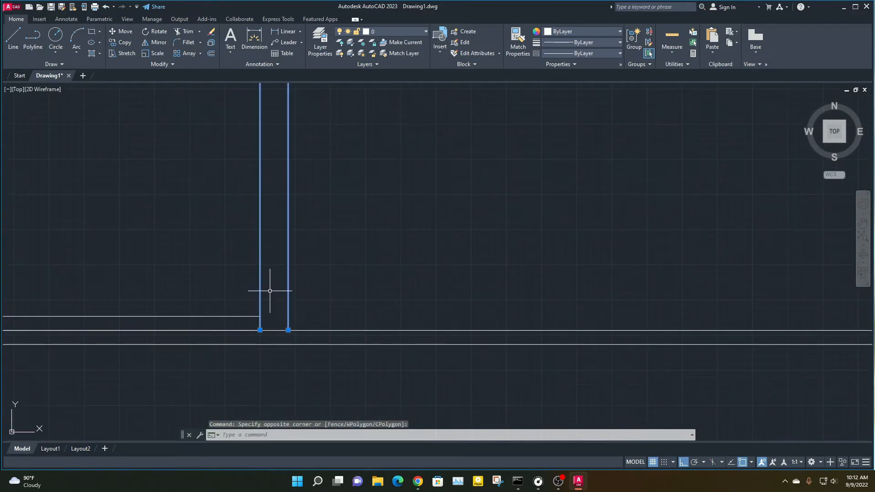
text(M)
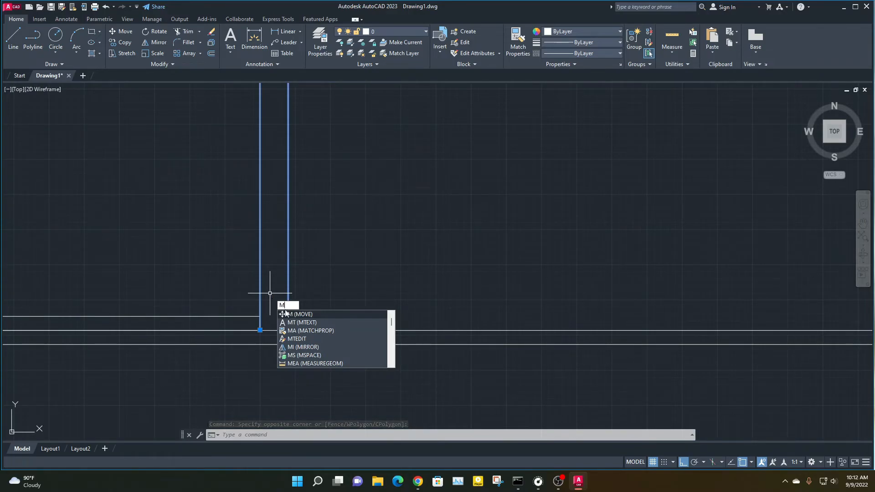
key(Return)
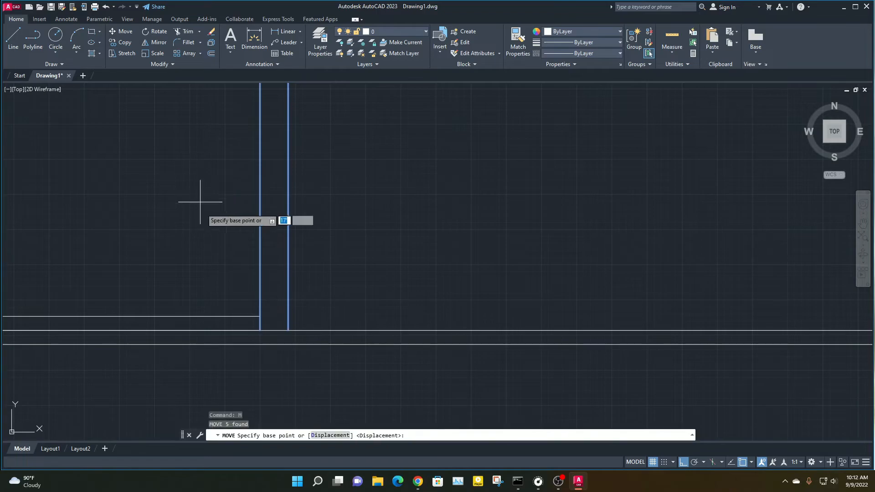
click(260, 330)
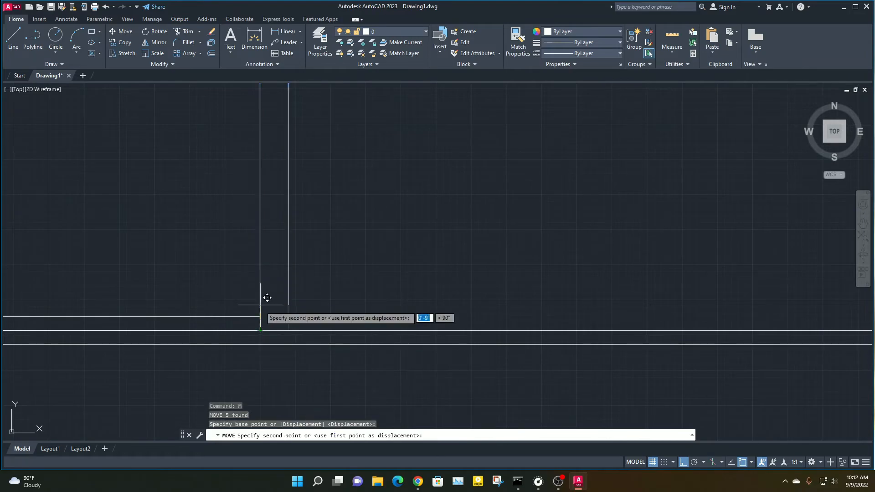
click(260, 315)
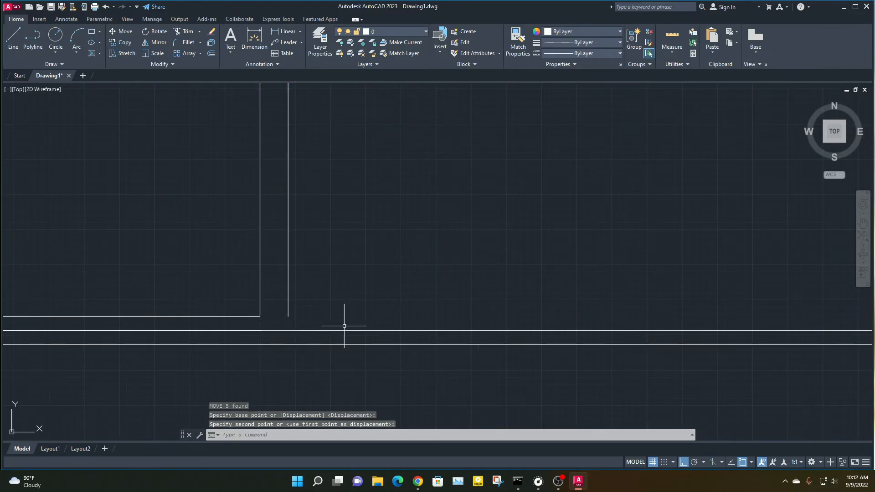
scroll(377, 303, down, 5)
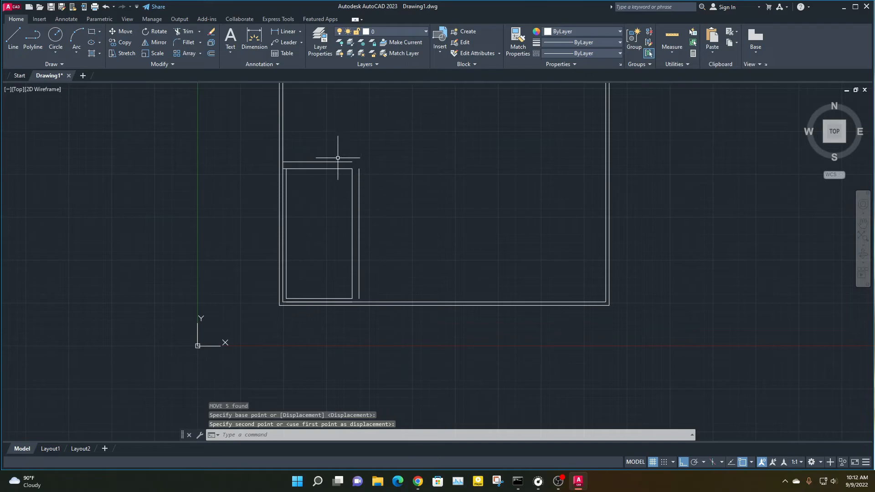
scroll(338, 158, up, 3)
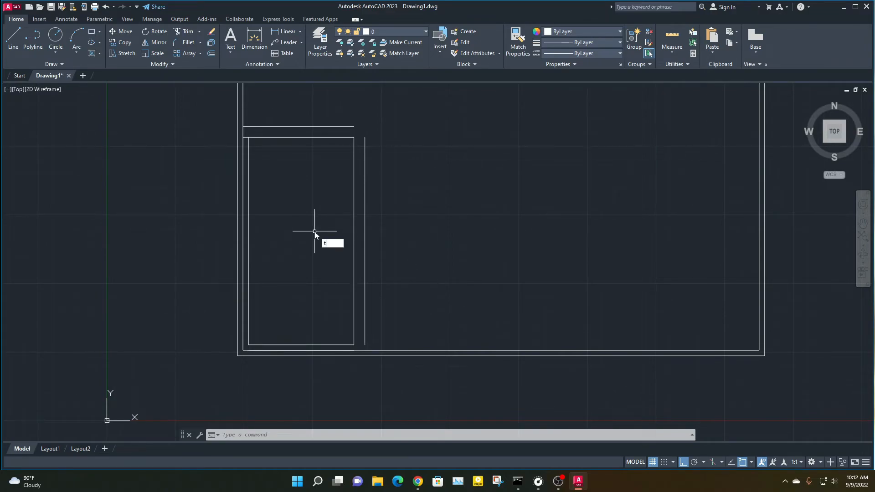
key(Escape)
key(Escape)
key(Escape)
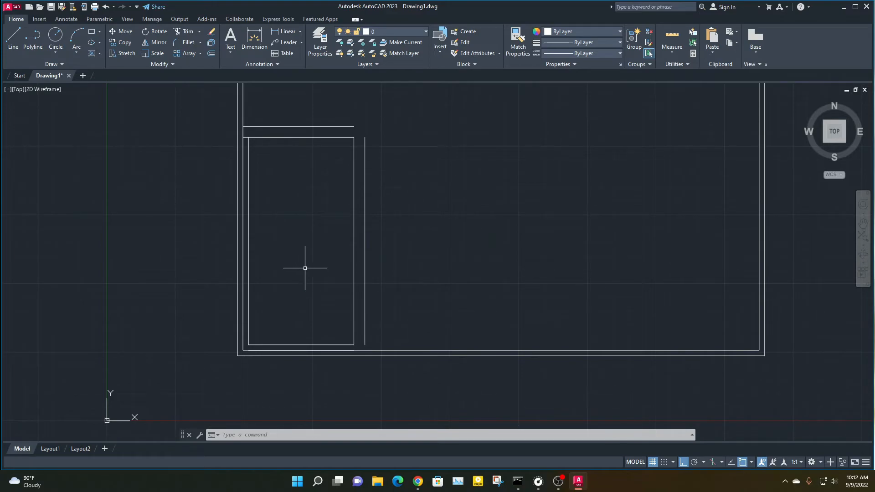
text(x)
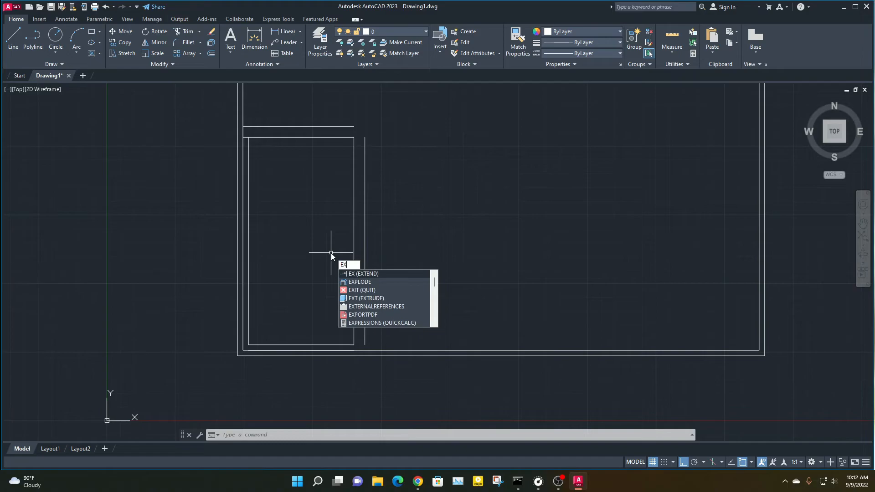
key(Return)
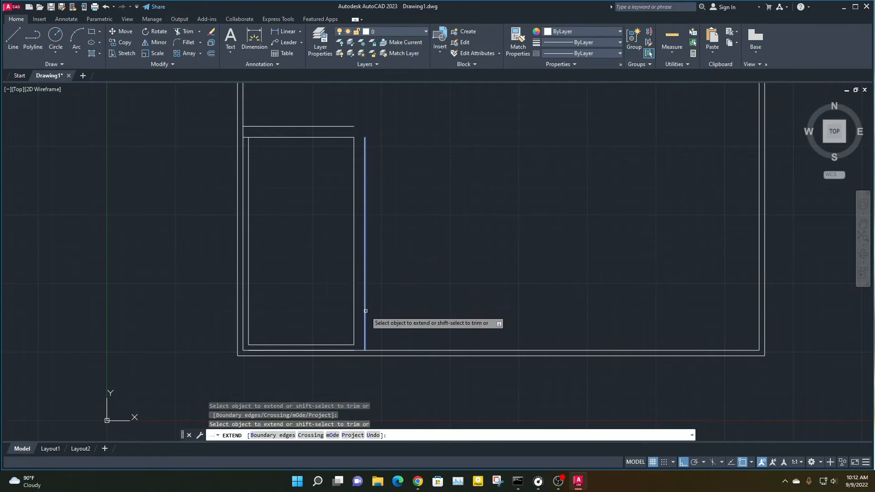
key(Escape)
key(Escape)
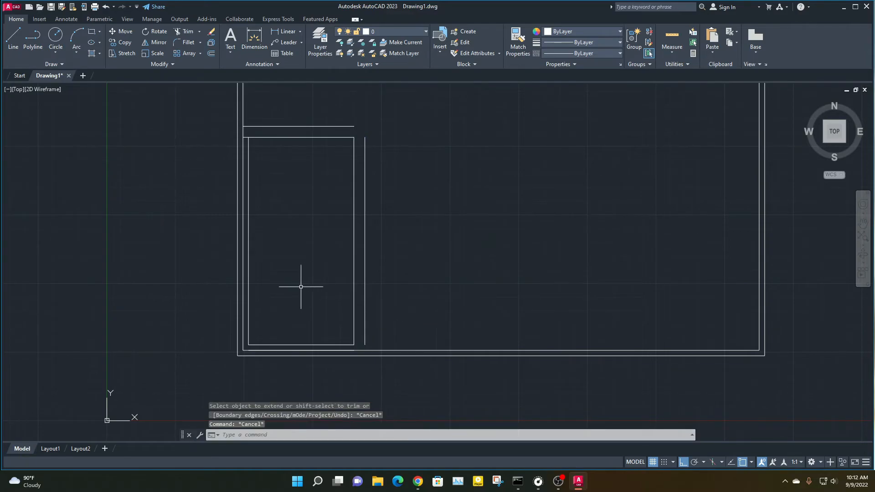
Extend the room's outer right vertical line down to the outermost bottom wall line
text(ex)
key(Return)
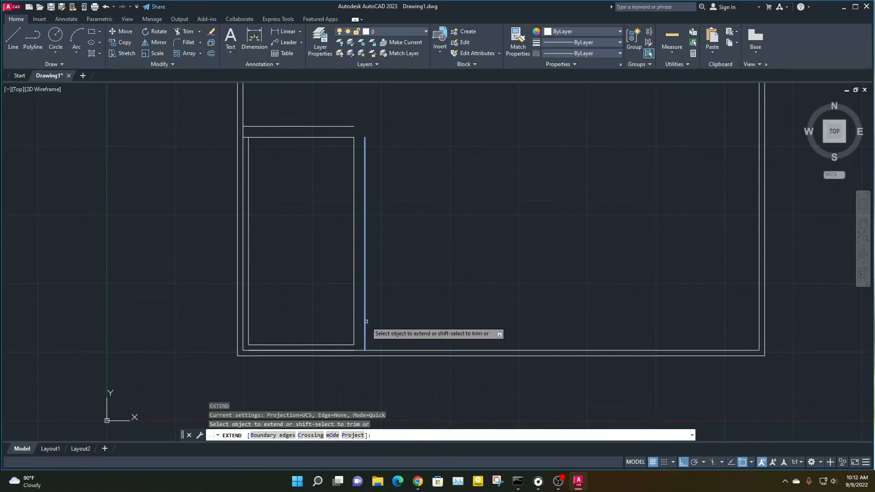
scroll(385, 266, down, 2)
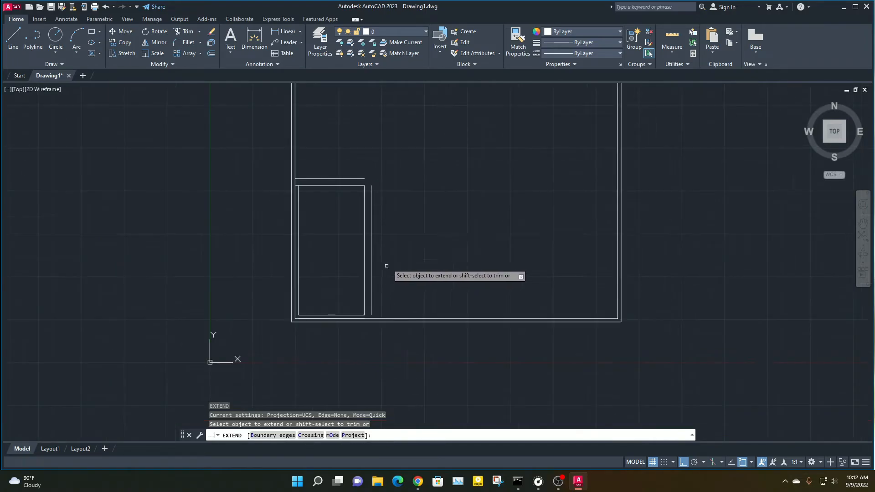
middle_drag(409, 211, 385, 252)
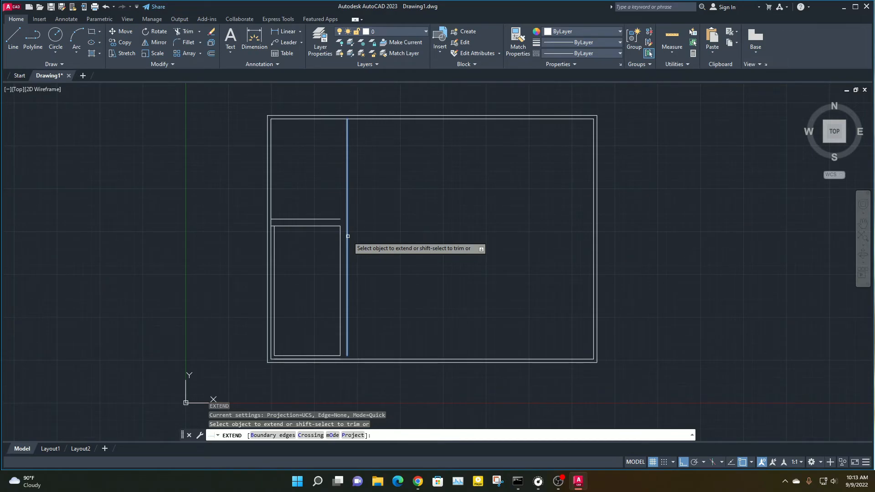
scroll(342, 305, up, 3)
scroll(319, 288, up, 2)
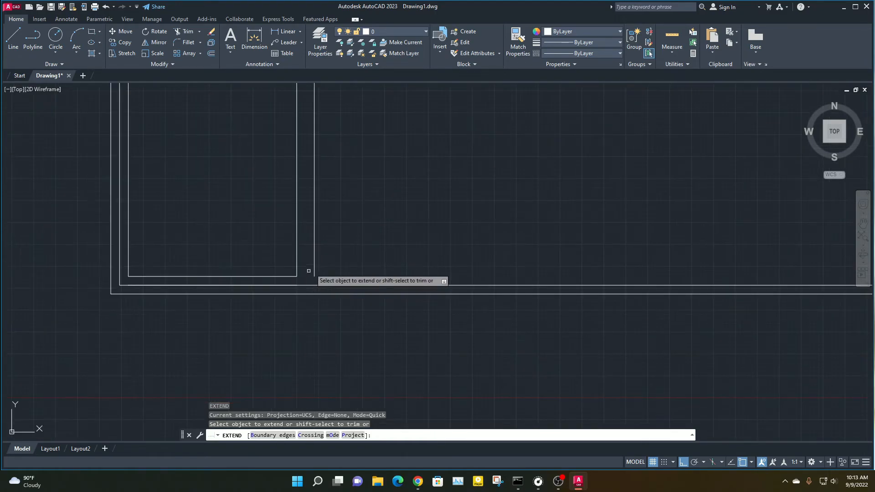
click(314, 262)
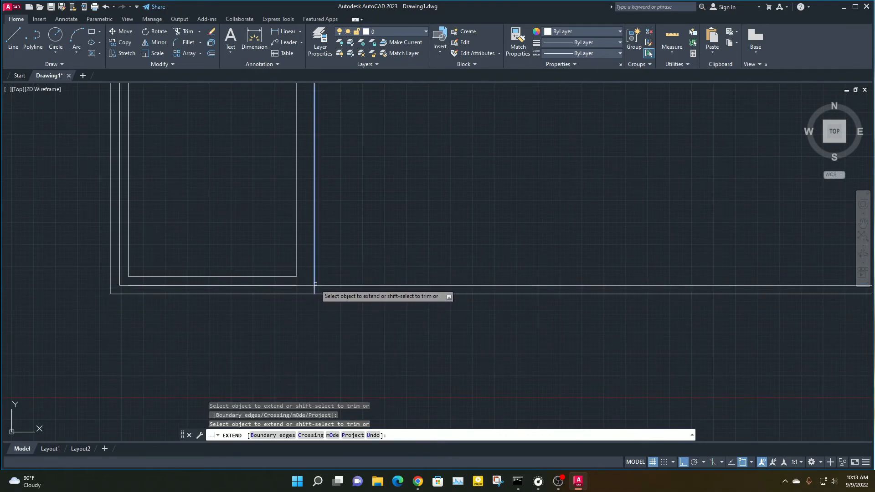
click(315, 279)
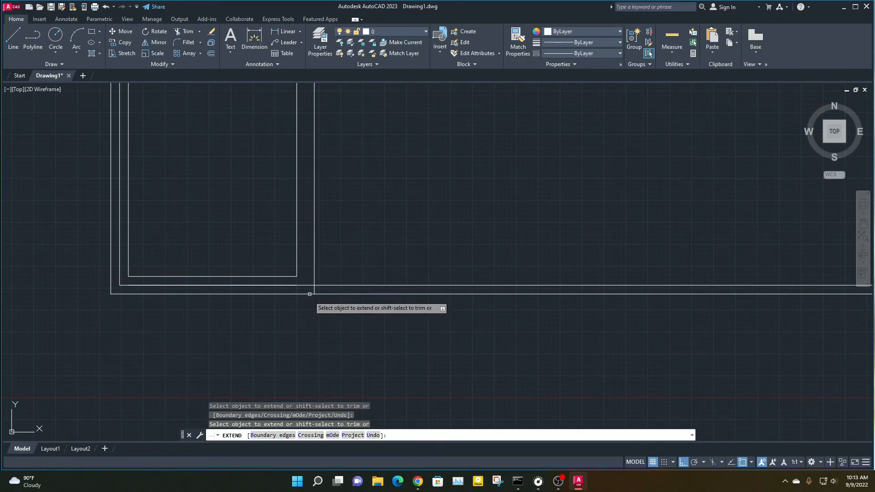
Extend the room's left vertical line down to the outermost bottom wall line and end the Extend command
middle_drag(150, 234, 222, 251)
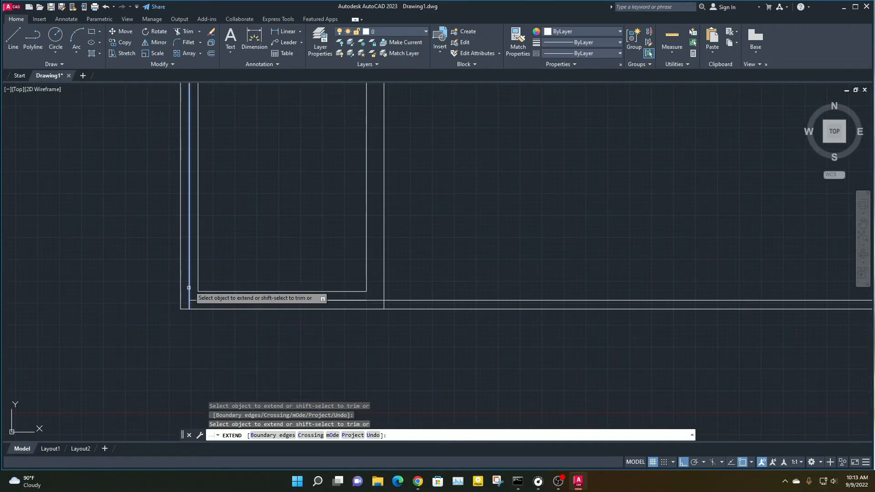
click(198, 277)
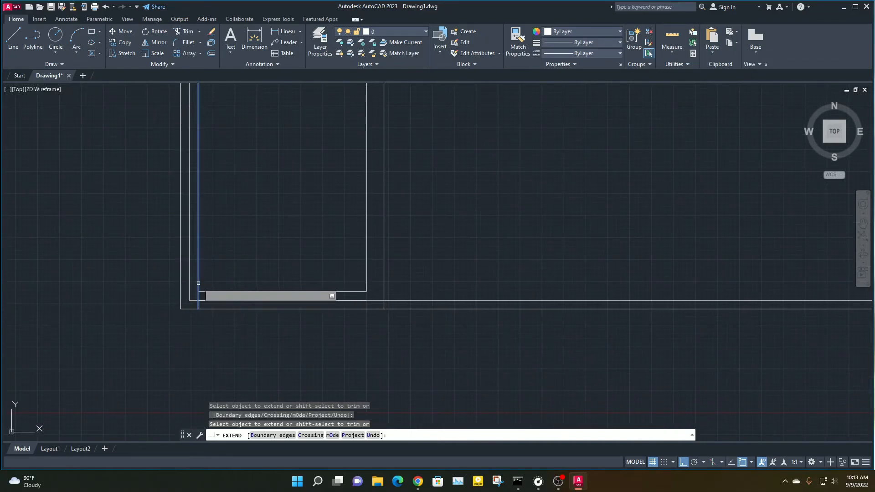
click(197, 280)
scroll(449, 169, down, 2)
mouse_move(452, 169)
middle_down()
mouse_move(413, 304)
mouse_move(401, 244)
middle_up()
key(Escape)
Delete the leftover 8' room line overlapping the inner bottom wall line
scroll(260, 323, up, 2)
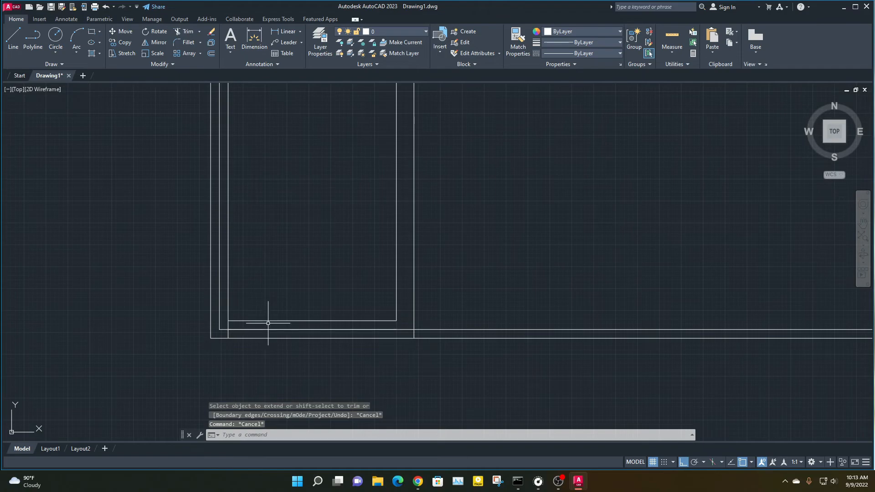
click(266, 328)
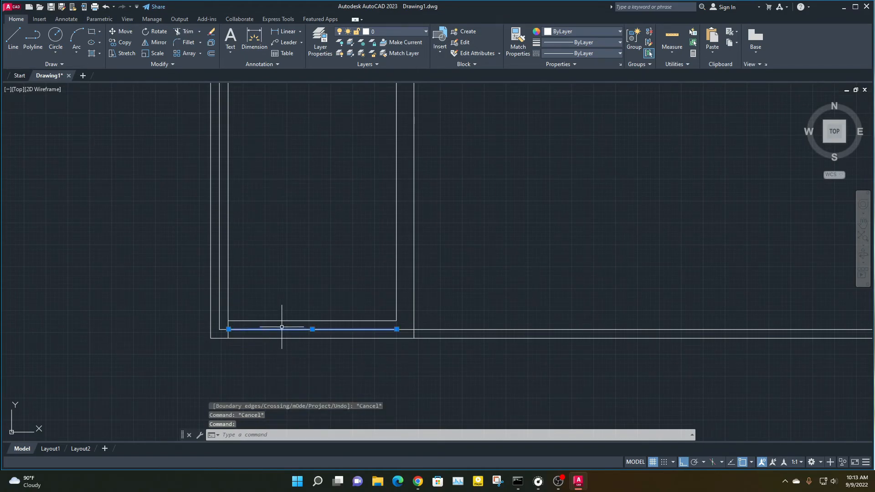
key(Delete)
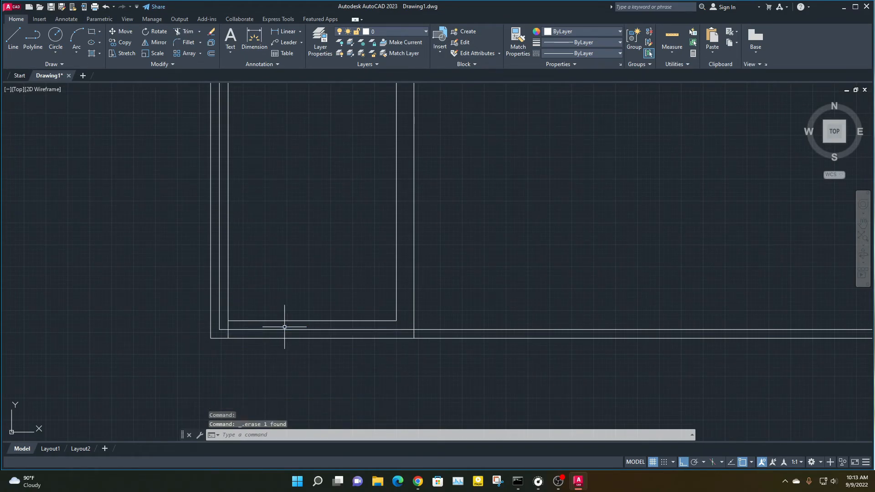
Trim the inner bottom wall line beneath the room, its corner stub, and the inner left wall line beside the room
text(tr)
key(Return)
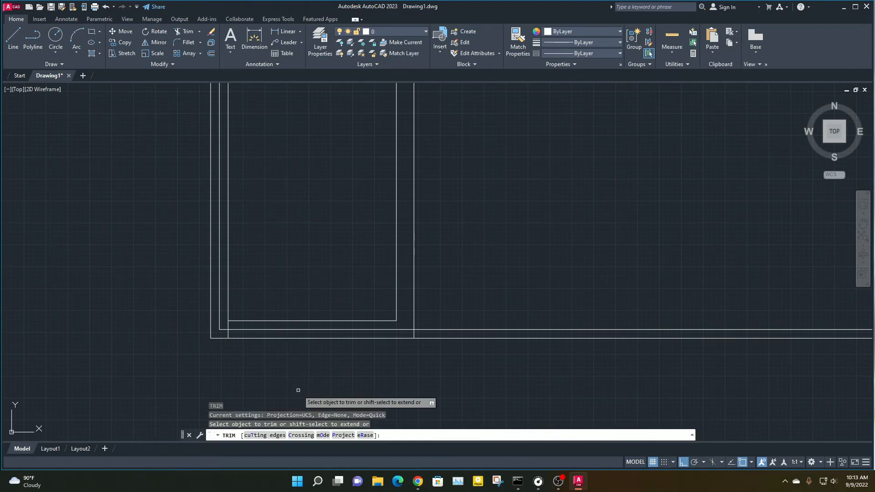
click(310, 329)
scroll(225, 328, up, 4)
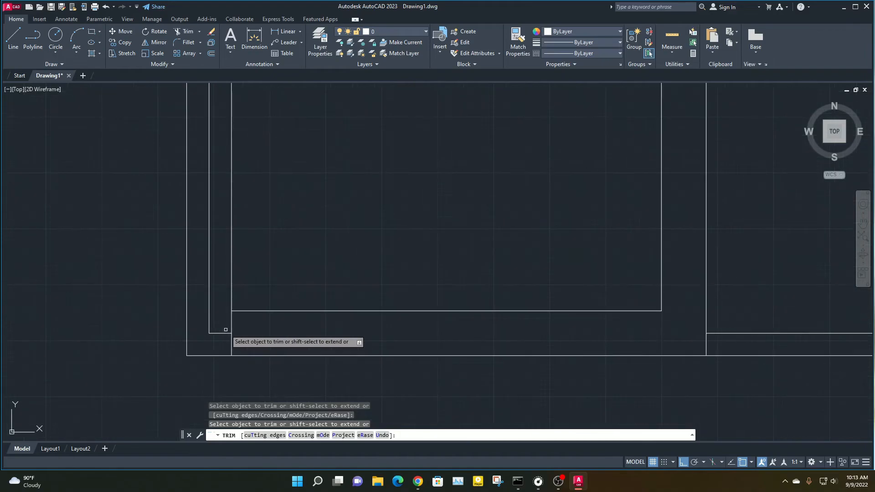
click(226, 332)
click(212, 308)
scroll(260, 294, down, 5)
middle_drag(297, 170, 282, 305)
key(ctrl+z)
Trim the inner left wall line between the room's two upper lines and the lower one's stub past the left vertical
scroll(241, 280, down, 1)
scroll(275, 222, down, 3)
middle_drag(287, 204, 276, 286)
scroll(257, 191, up, 4)
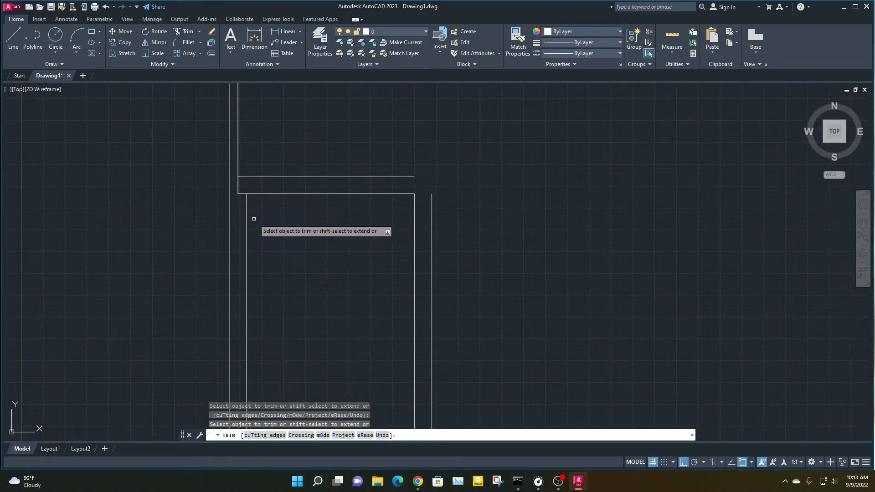
mouse_move(250, 241)
middle_down()
mouse_move(221, 166)
mouse_move(235, 241)
middle_up()
click(221, 183)
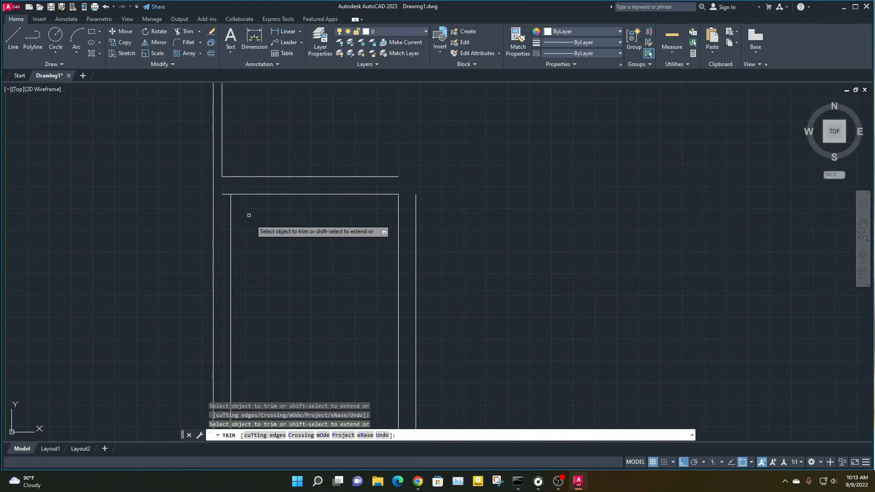
click(226, 194)
Trim the piece of the room's left vertical line below its bottom line and end the Trim command
scroll(246, 240, down, 5)
middle_drag(261, 271, 232, 233)
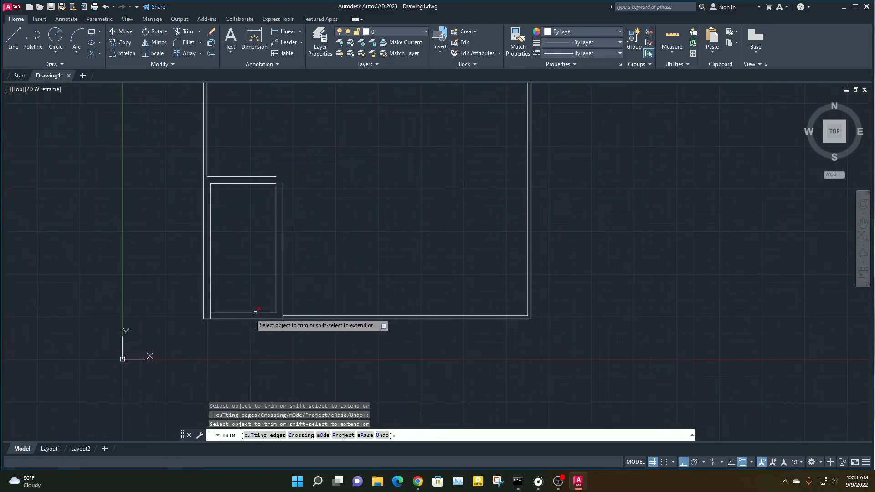
scroll(205, 309, up, 5)
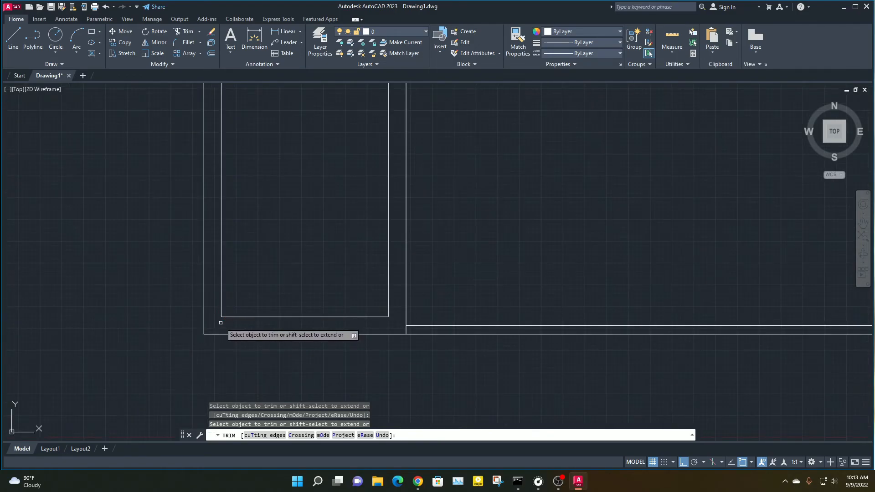
scroll(427, 318, down, 5)
middle_drag(427, 297, 400, 316)
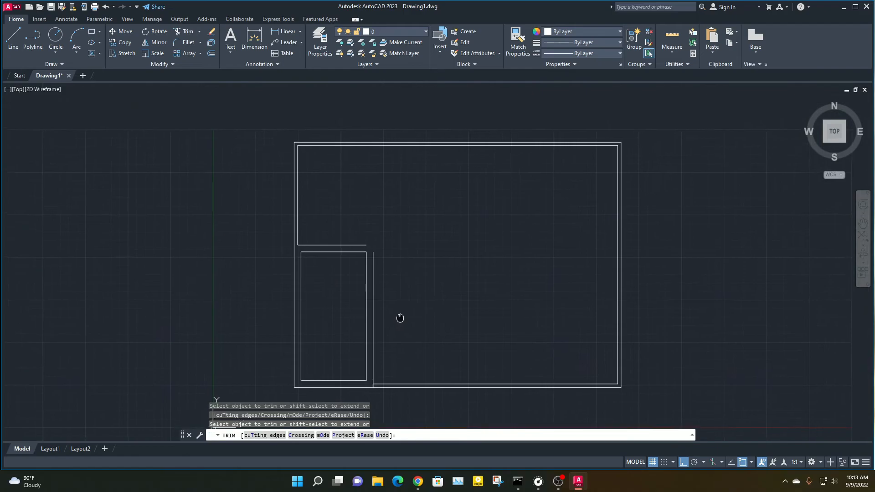
scroll(380, 251, up, 2)
key(Escape)
key(Escape)
key(Escape)
scroll(379, 254, up, 2)
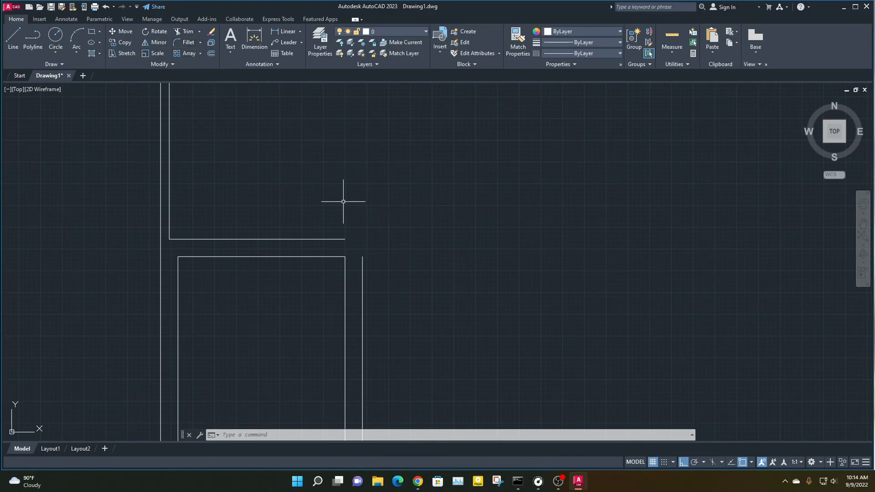
text(F)
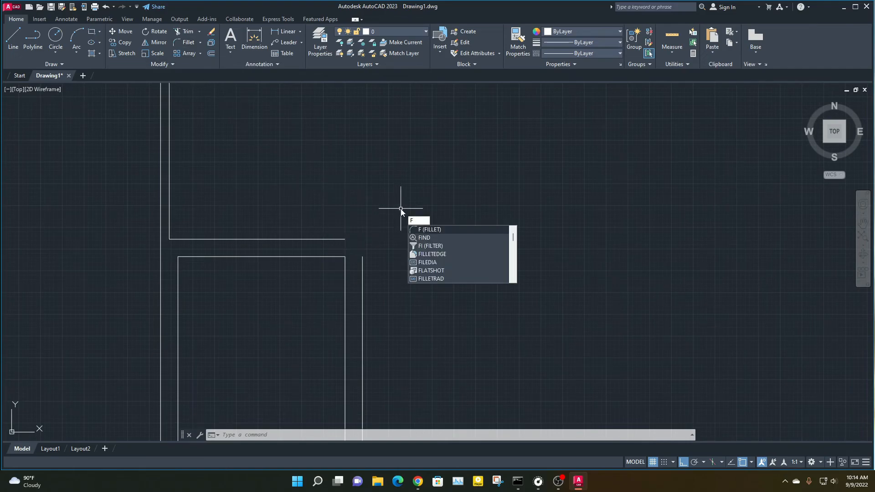
key(Return)
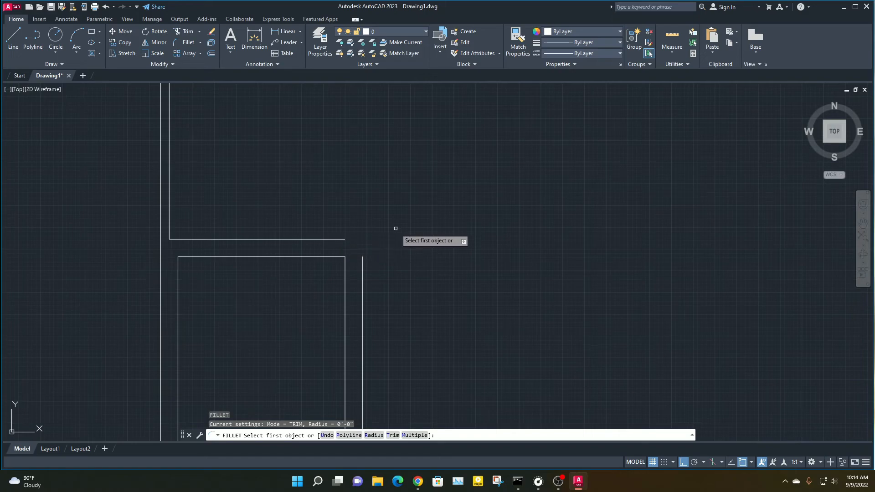
key(Escape)
key(Escape)
key(Escape)
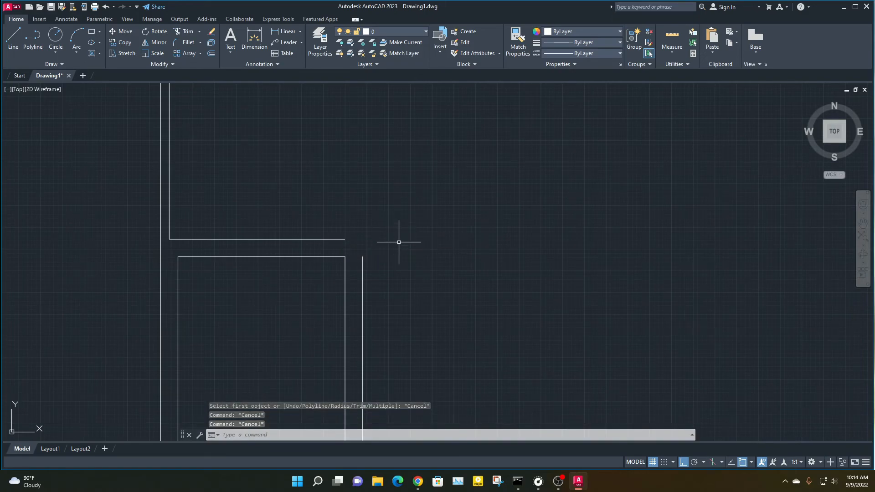
key(Escape)
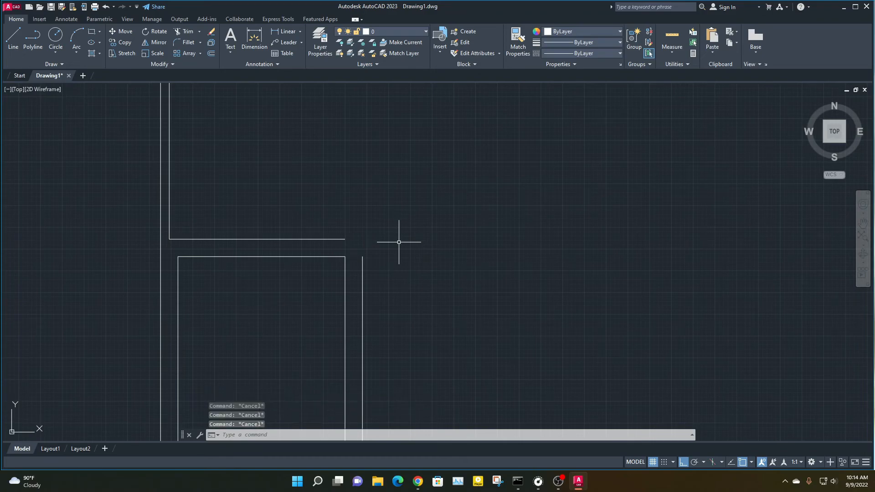
Draw four separate practice lines in the empty area beside the plan: two horizontal and two vertical, with none of them touching
scroll(356, 257, down, 5)
middle_drag(406, 264, 170, 239)
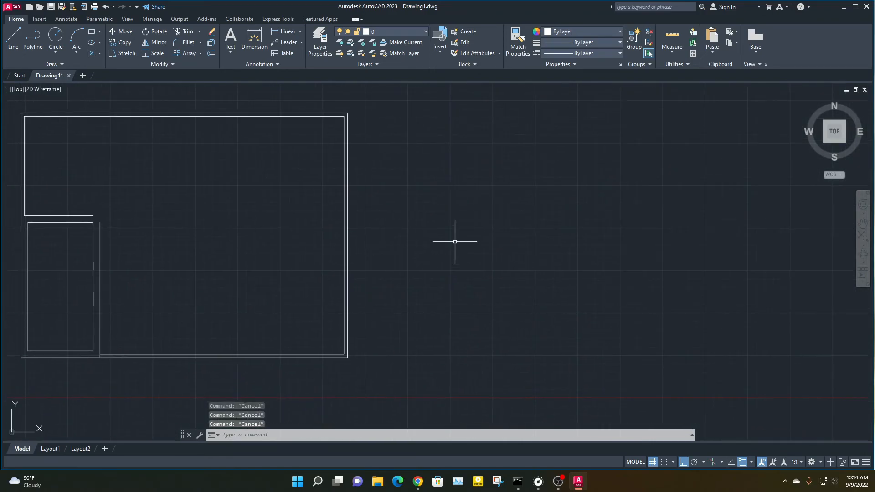
text(l)
key(Return)
click(440, 219)
click(610, 214)
key(Return)
key(Return)
click(430, 242)
click(647, 250)
key(Return)
key(Return)
click(633, 254)
click(624, 373)
key(Return)
key(Return)
click(676, 191)
click(676, 277)
key(Escape)
key(Escape)
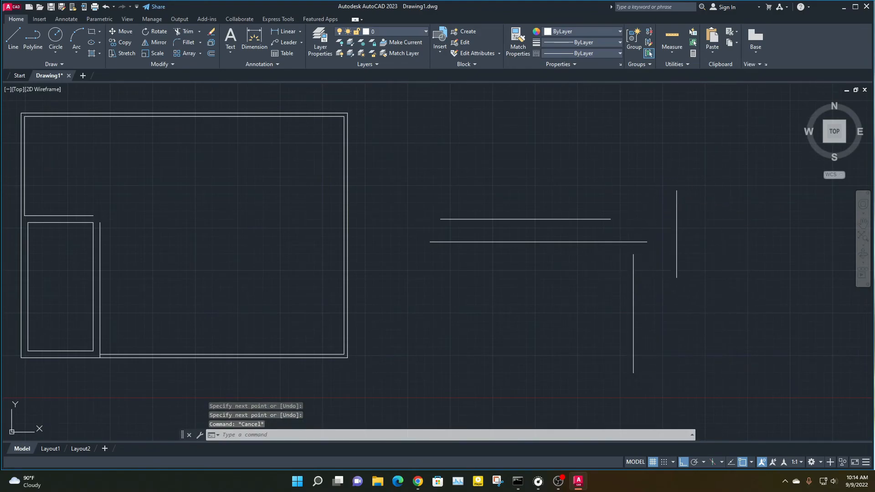
Try to fillet the lower practice horizontal line with the vertical line just below its end
text(f)
key(Return)
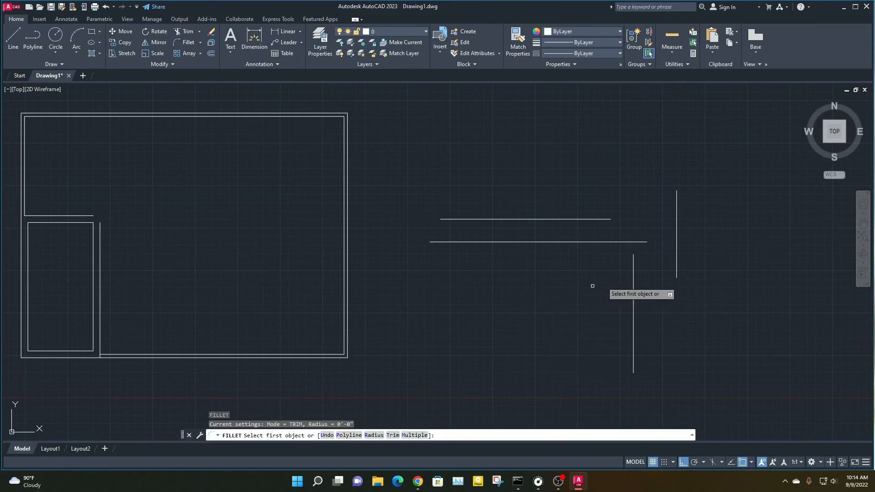
click(632, 255)
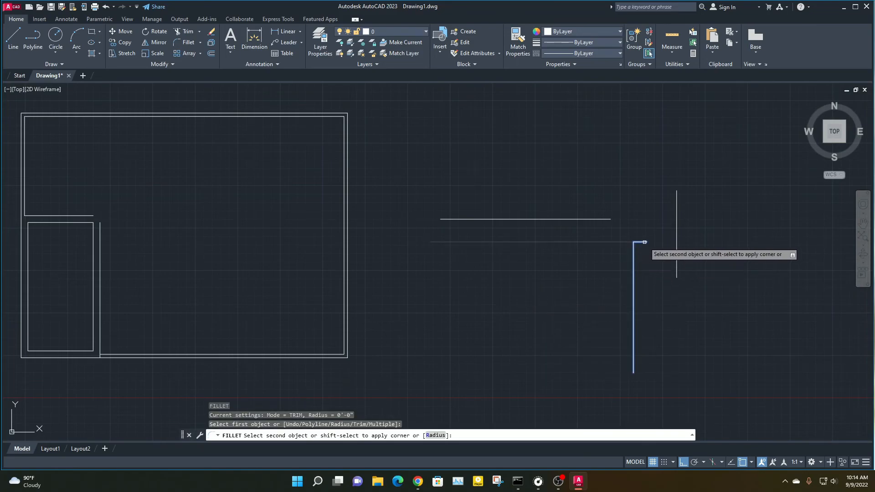
key(Escape)
key(Return)
click(640, 242)
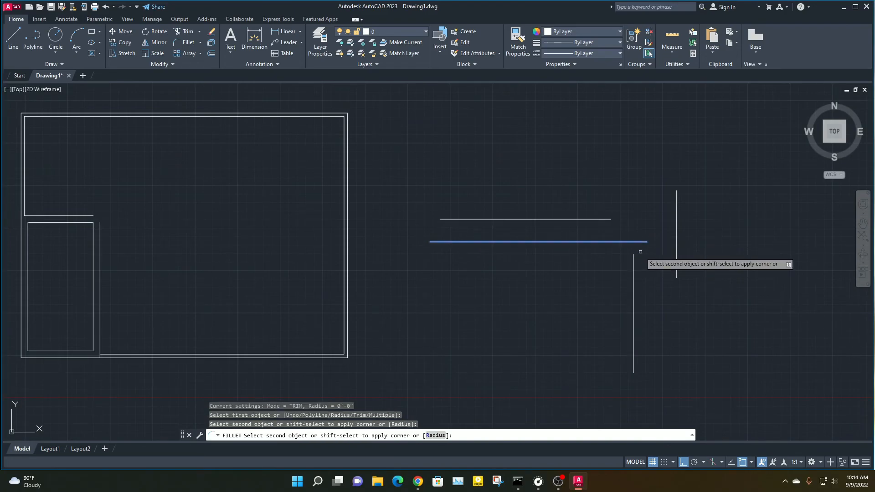
key(Escape)
key(Escape)
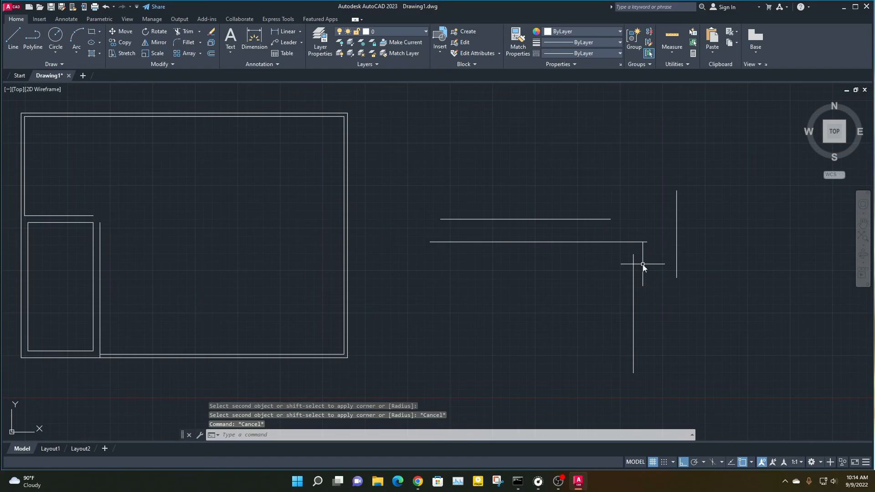
Draw another vertical practice line just beyond the free end of the lower practice horizontal line
text(l)
key(Return)
click(650, 248)
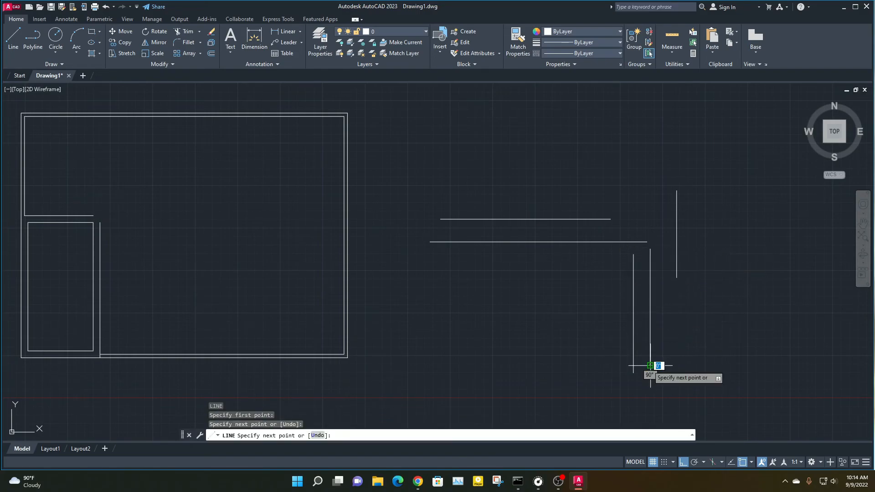
click(650, 365)
key(Escape)
key(Escape)
Fillet the new vertical practice line with the lower practice horizontal line into a sharp corner at zero radius
text(f)
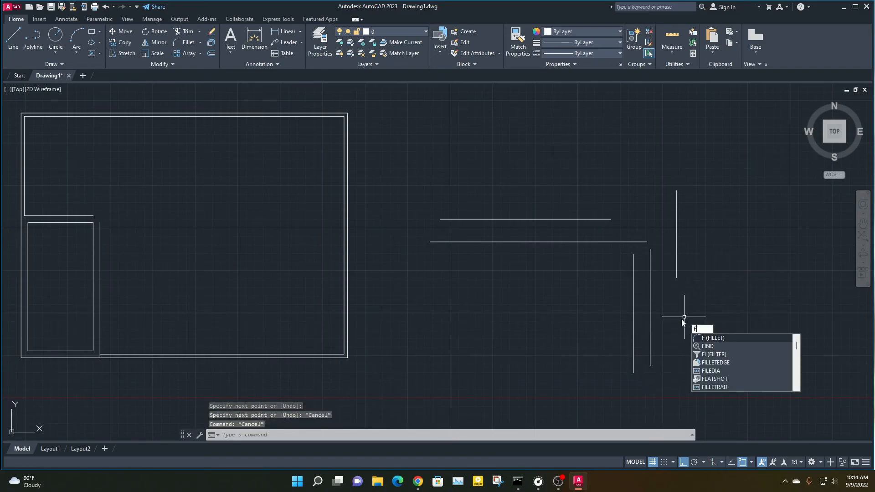
key(Return)
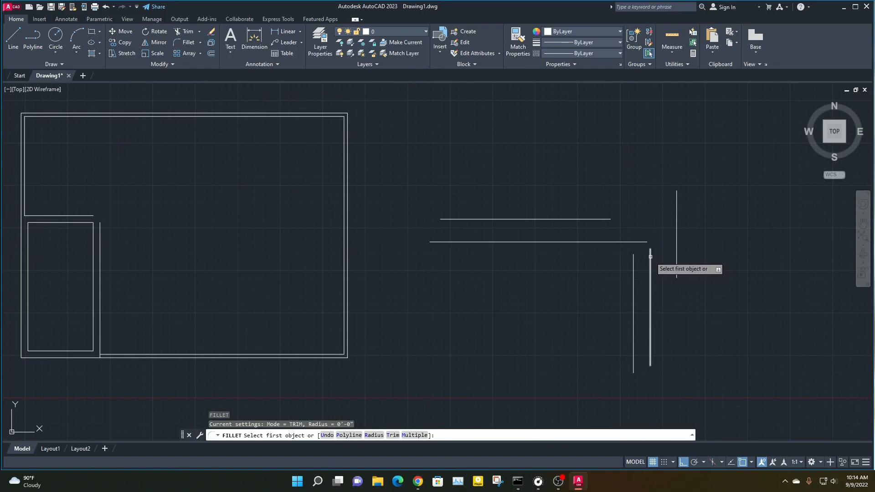
click(649, 255)
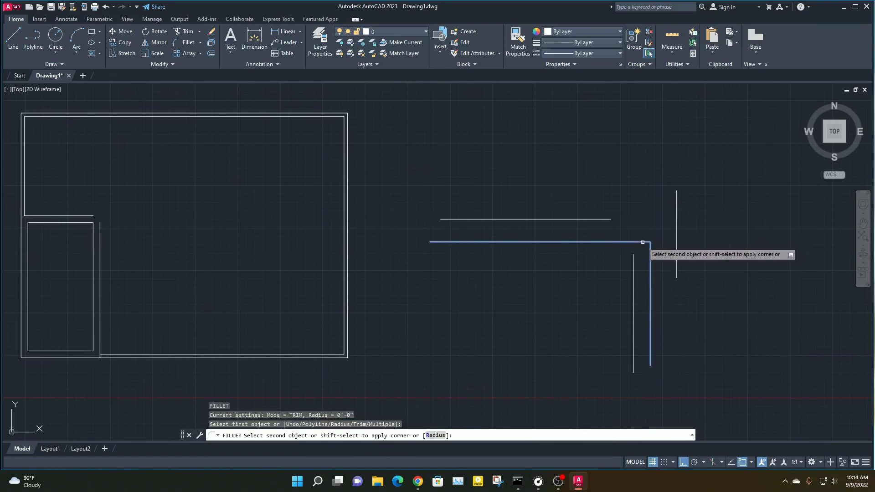
key(Escape)
key(Escape)
Delete all the practice lines beside the plan
scroll(501, 273, down, 6)
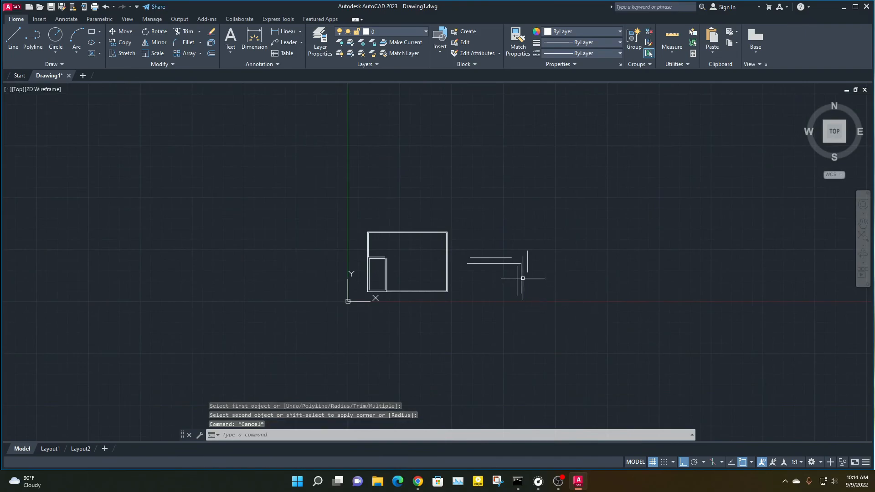
scroll(524, 275, up, 4)
scroll(524, 275, up, 2)
click(264, 180)
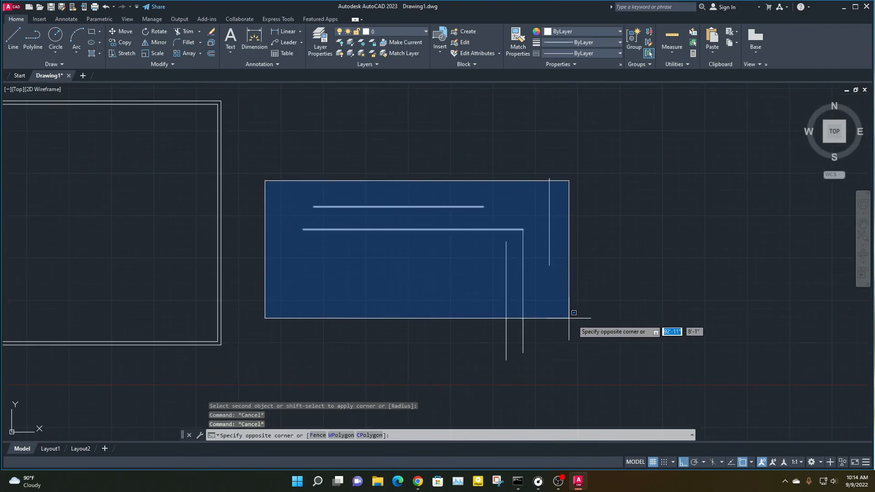
click(597, 354)
key(Delete)
click(650, 365)
click(487, 140)
key(Delete)
scroll(449, 283, down, 5)
scroll(302, 258, up, 5)
text(f)
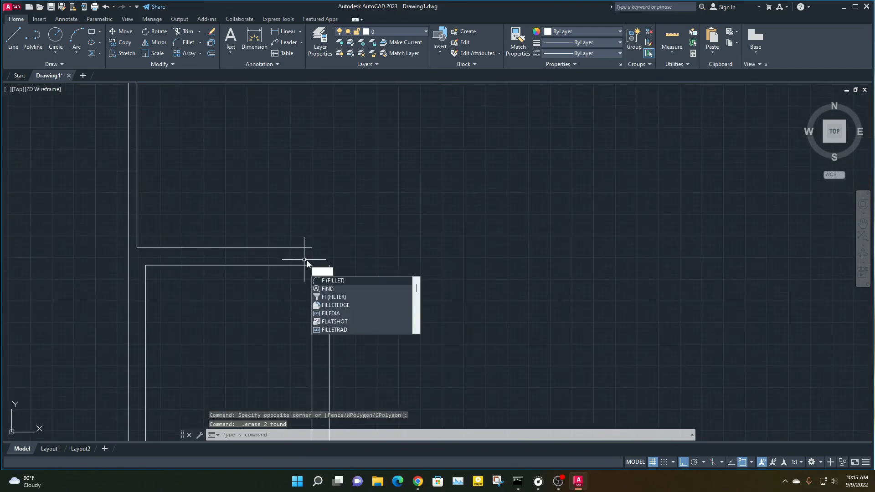
key(Return)
click(309, 248)
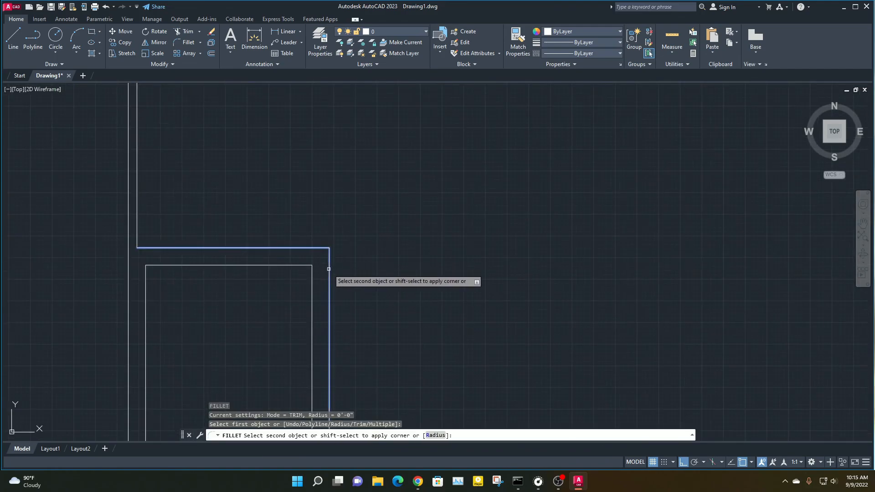
key(Escape)
key(Escape)
key(Escape)
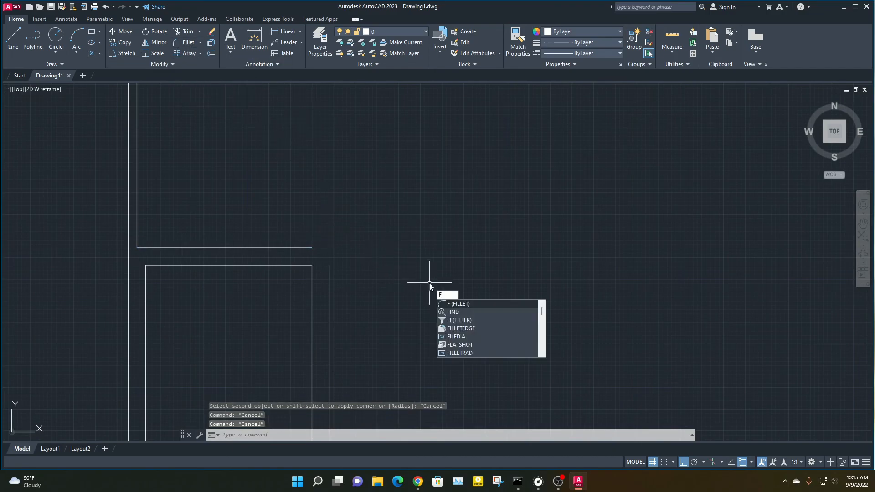
Fillet the small room's outer top wall line with its outer right wall line into a sharp corner at zero radius
key(Return)
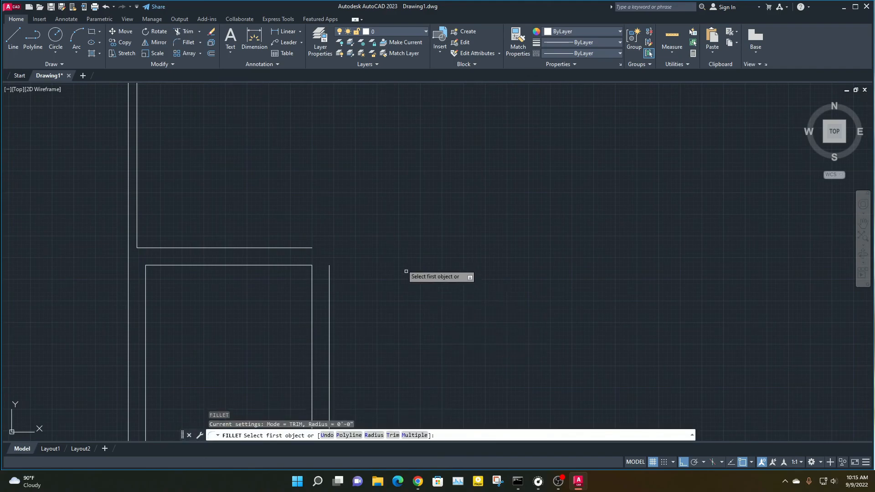
click(309, 247)
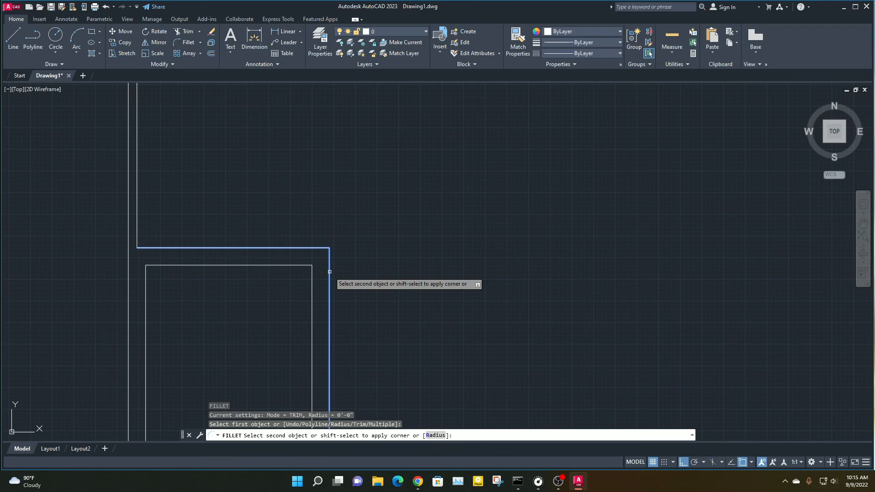
click(329, 272)
middle_drag(277, 297, 318, 227)
scroll(326, 285, down, 5)
middle_drag(292, 312, 270, 284)
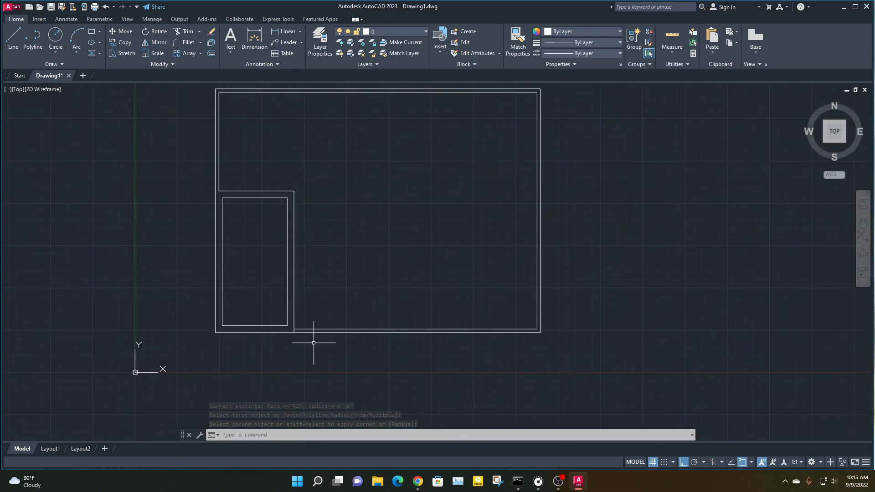